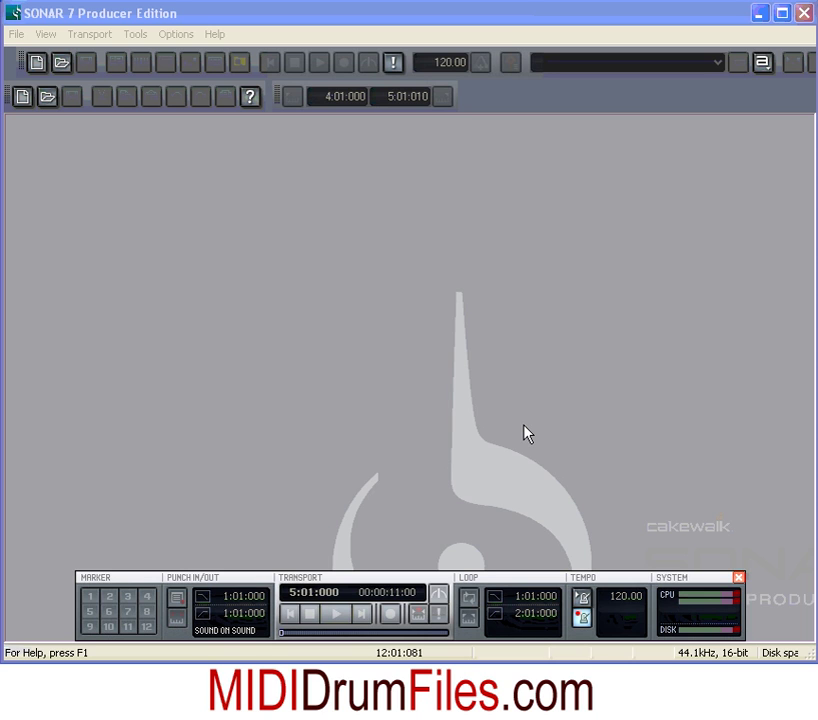
Step: Place the file browser of drum groove folders beside SONAR and scroll its list to the top
drag(816, 142, 672, 139)
drag(760, 368, 767, 269)
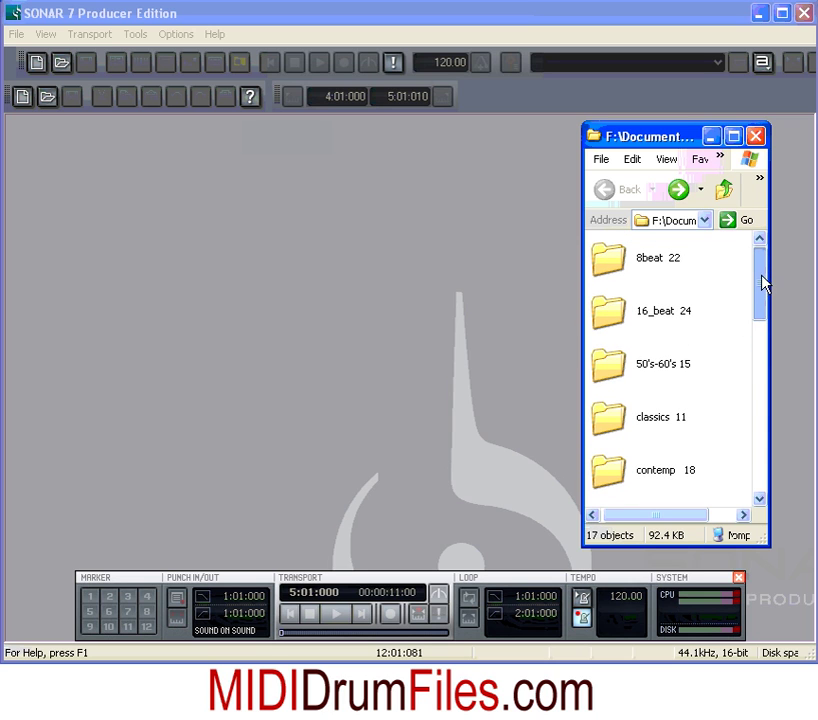
Step: Open the latin 55 folder and drag CHACHA1A.mid into SONAR as Track 1
drag(763, 285, 749, 376)
click(613, 397)
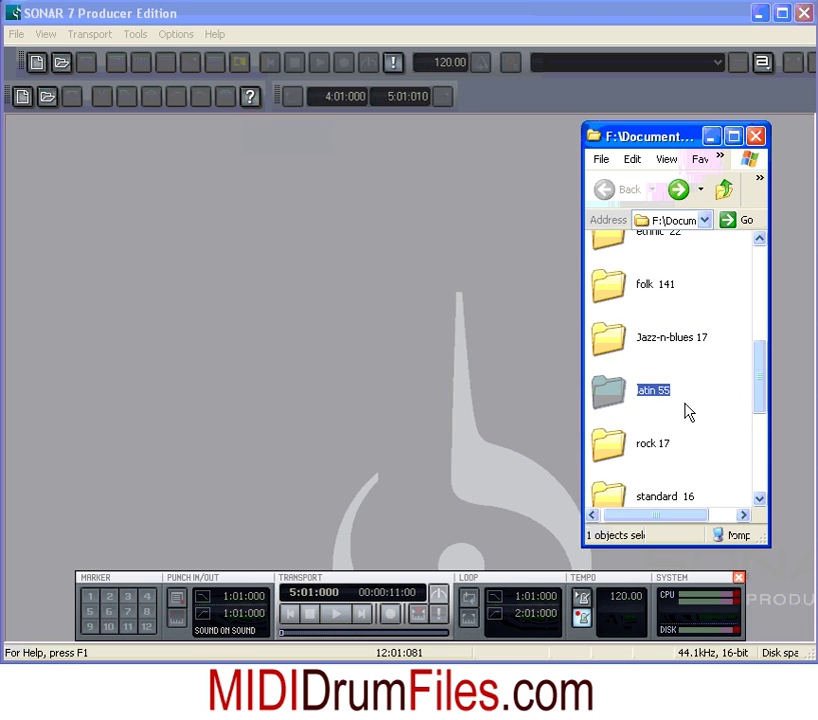
click(756, 136)
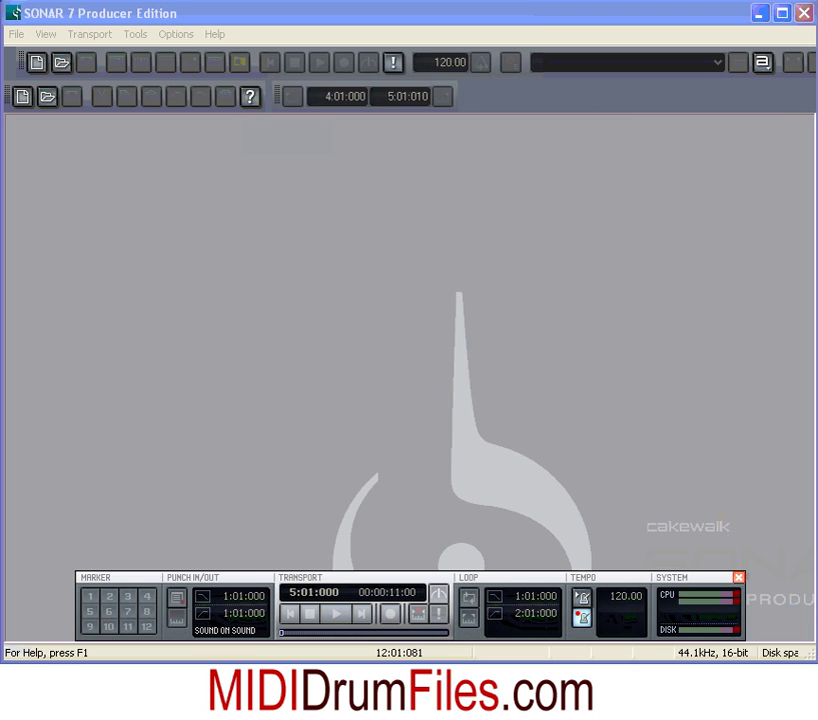
drag(817, 135, 663, 103)
drag(767, 256, 758, 279)
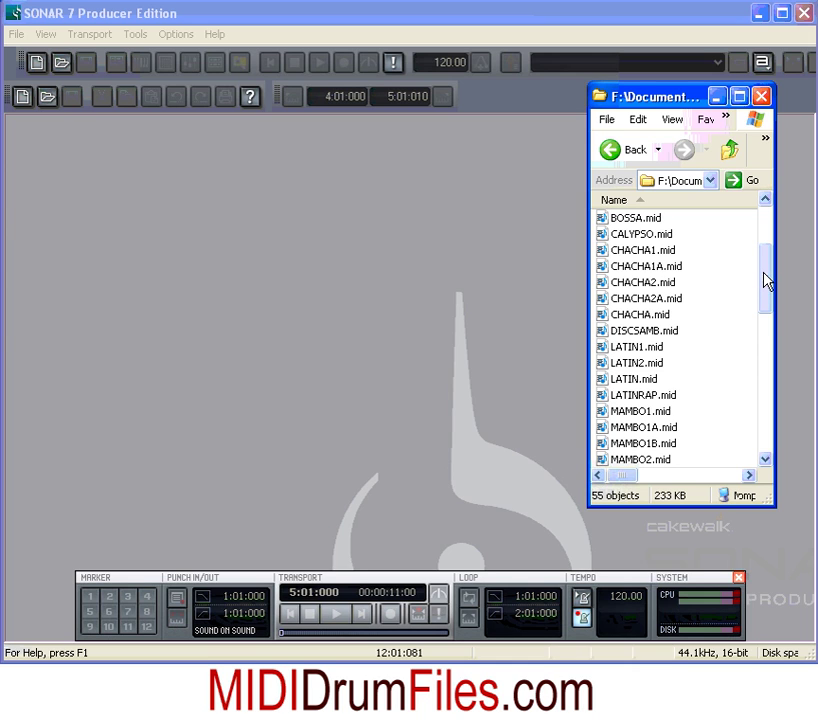
drag(767, 281, 769, 269)
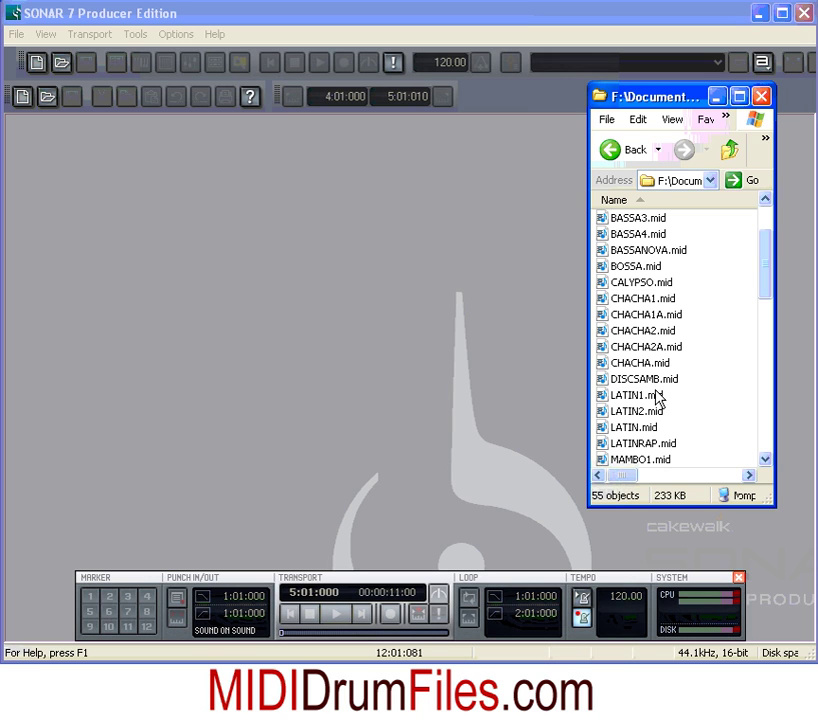
drag(605, 316, 455, 322)
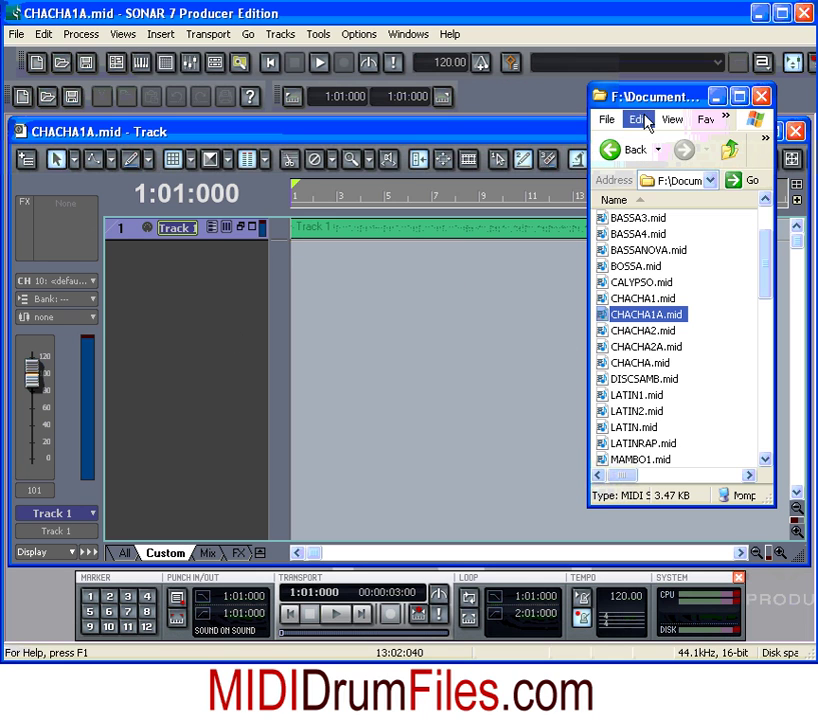
Step: Move the file browser aside and audition the CHACHA1A.mid groove twice, ending stopped at 1:01:000
drag(652, 103, 817, 103)
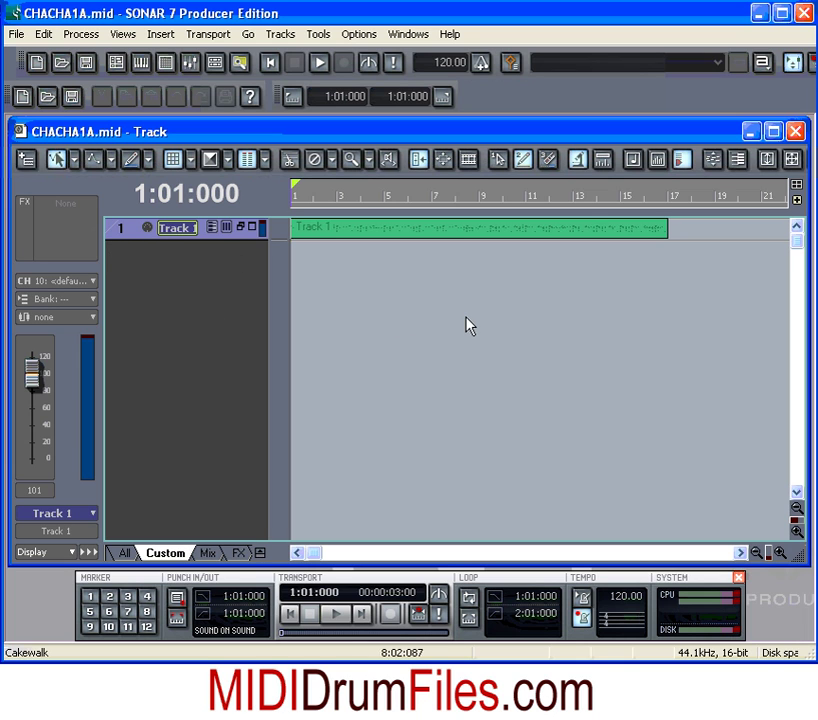
click(320, 64)
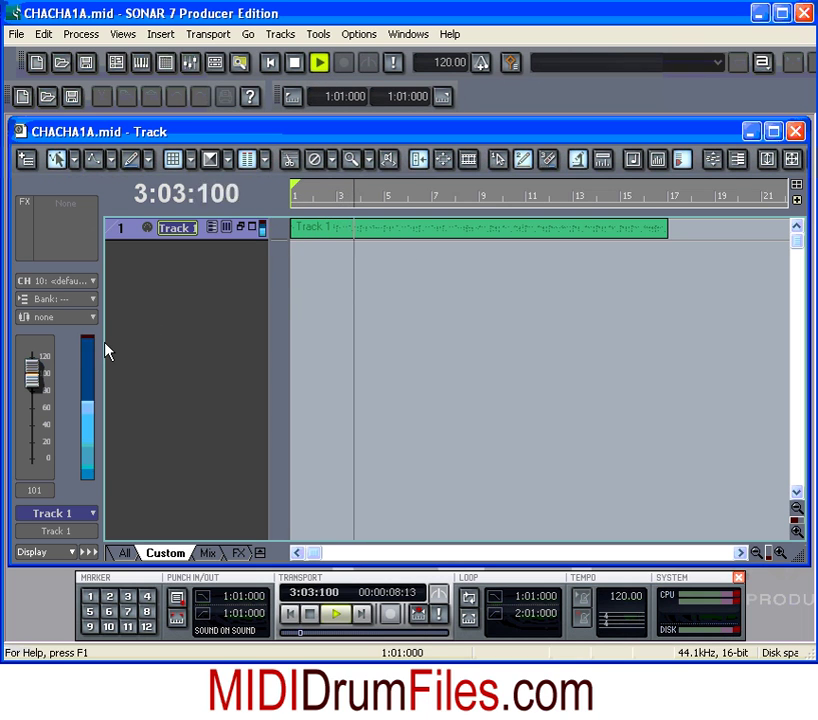
click(296, 64)
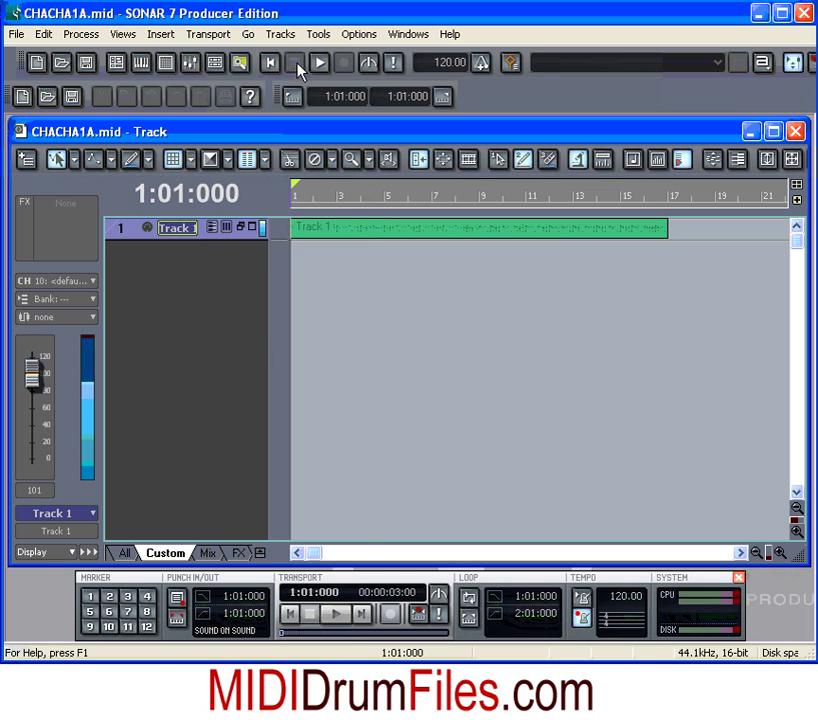
drag(338, 235, 331, 233)
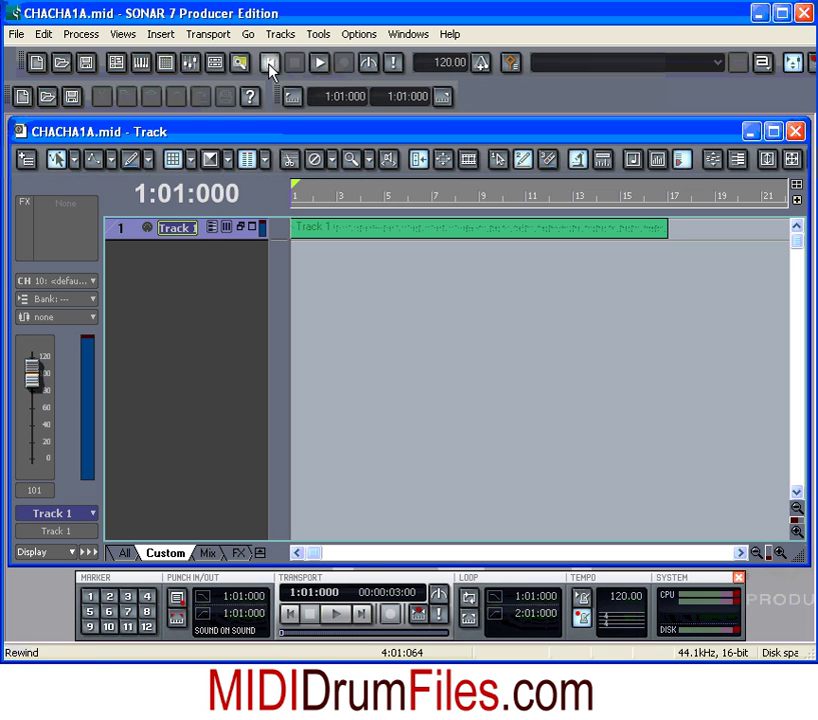
click(320, 64)
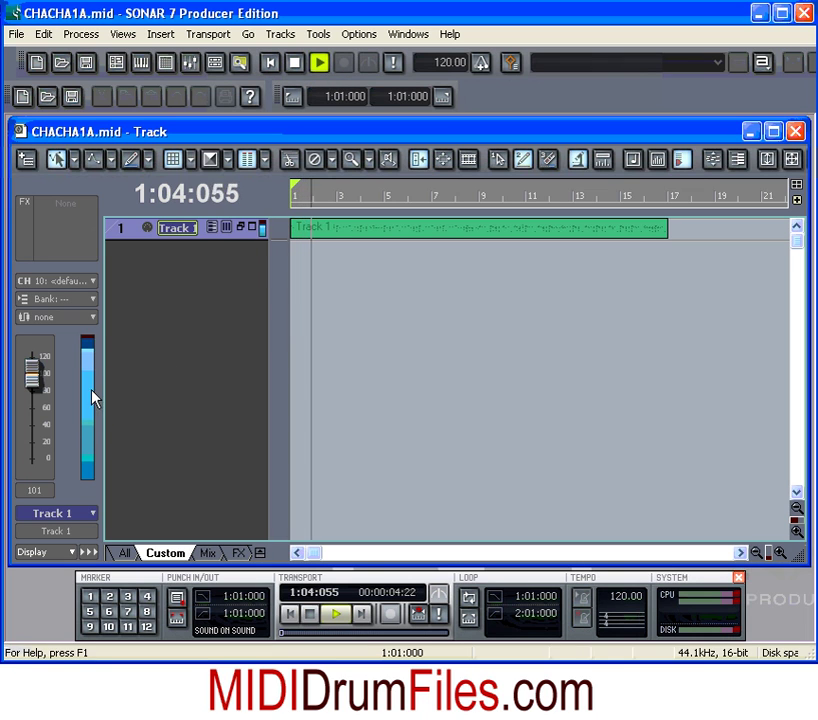
click(291, 64)
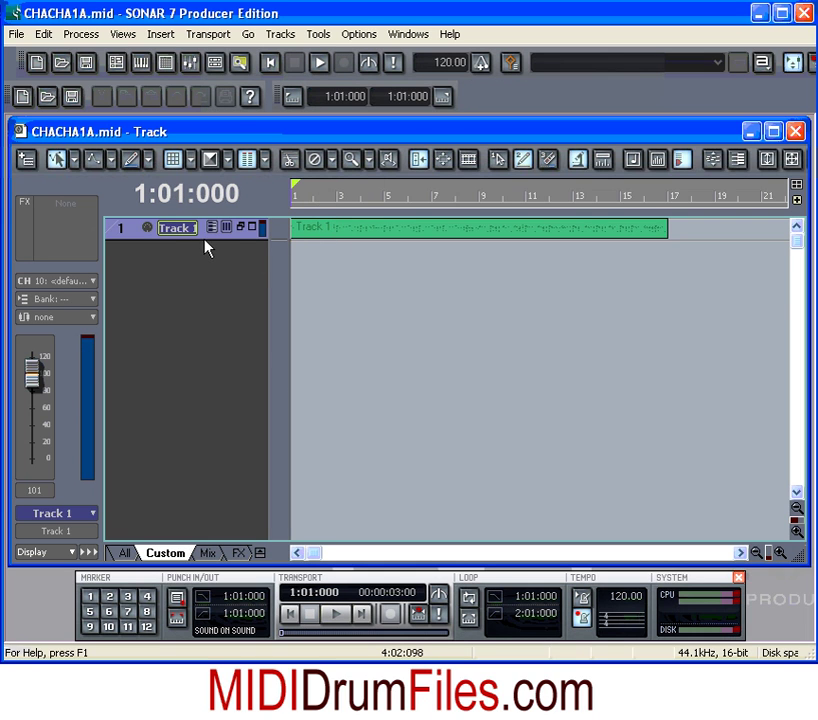
drag(201, 237, 195, 364)
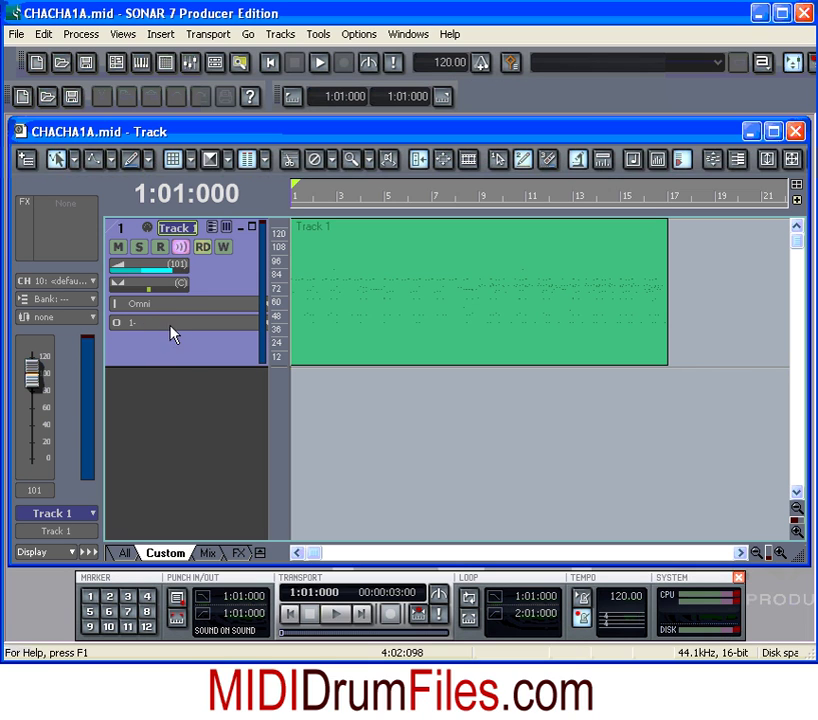
drag(195, 366, 195, 238)
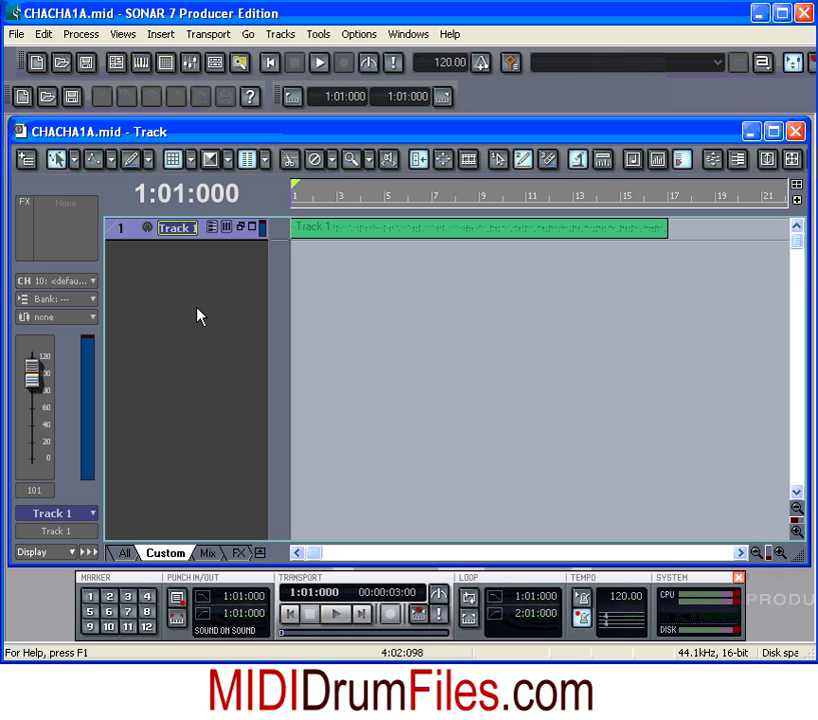
drag(180, 236, 160, 337)
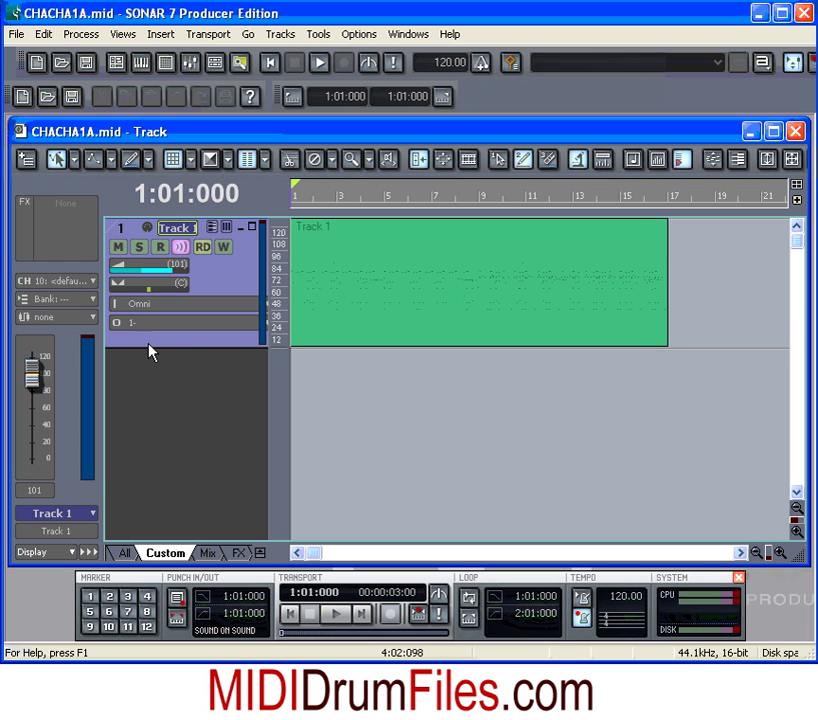
drag(152, 345, 162, 240)
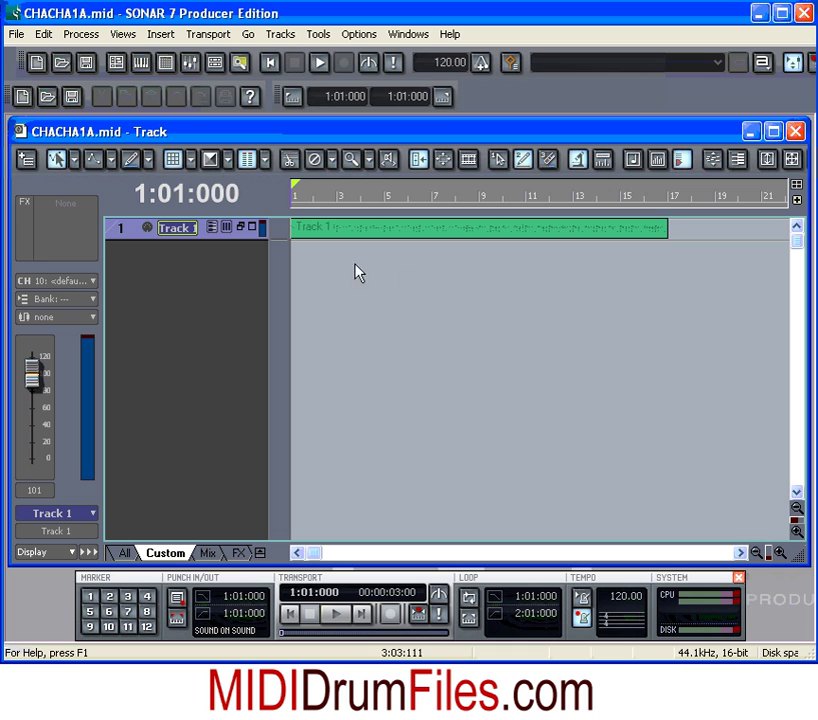
Step: Insert the Virtual > TTS-1 Standard Kit track template, adding Tracks 2 and 3 on channel 10
right_click(127, 271)
mouse_move(165, 358)
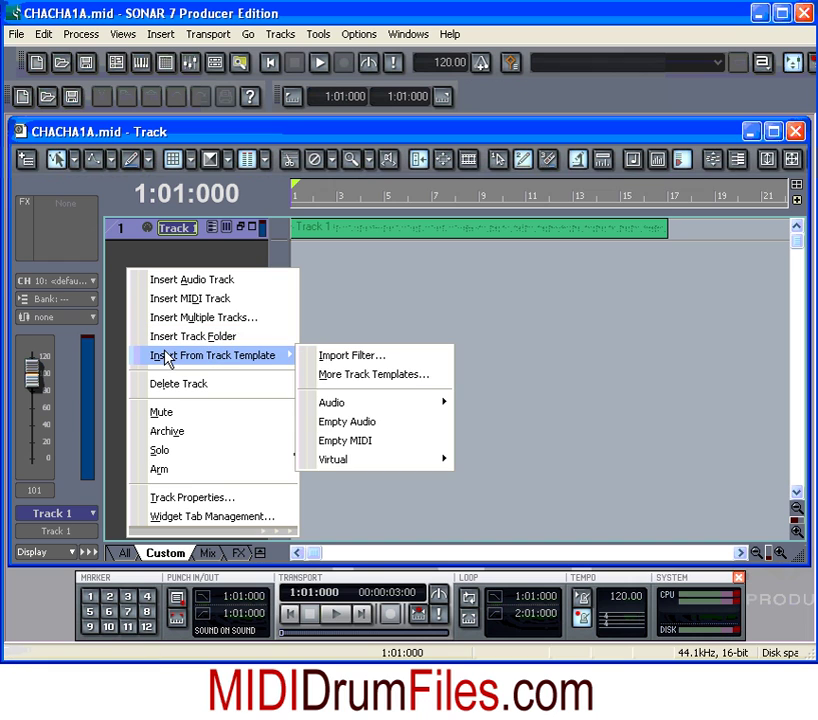
mouse_move(388, 468)
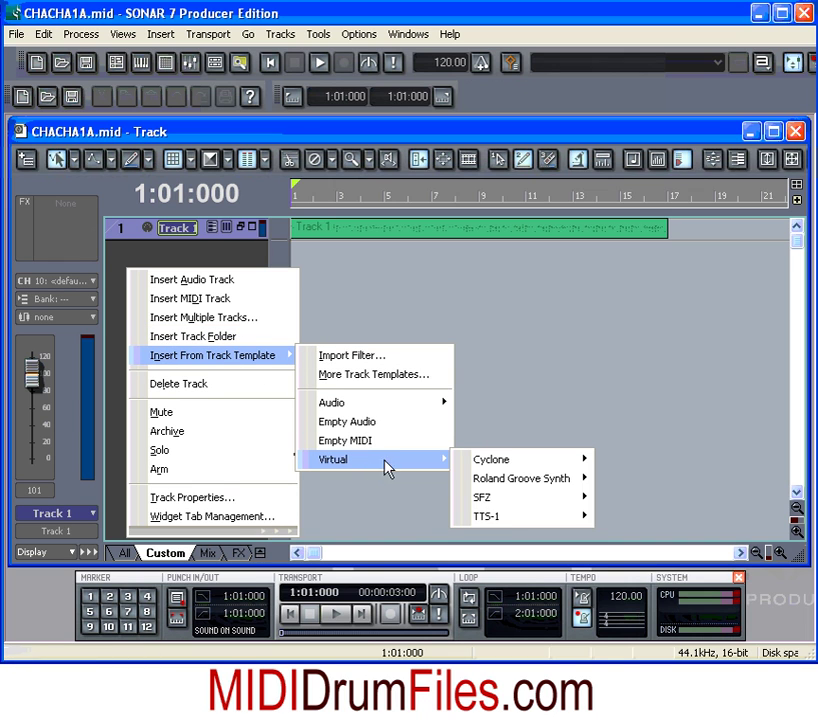
mouse_move(506, 519)
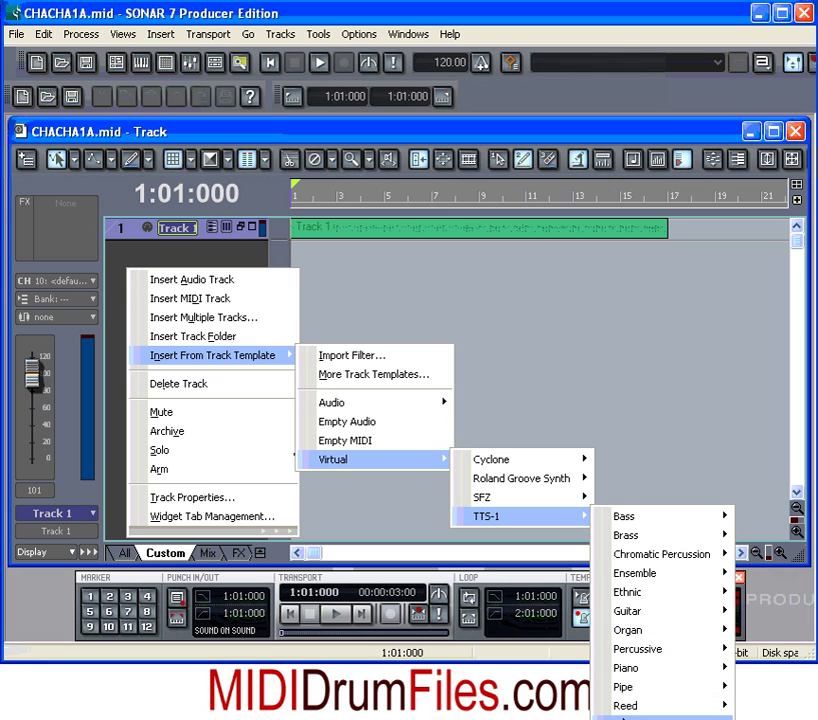
mouse_move(622, 717)
click(760, 716)
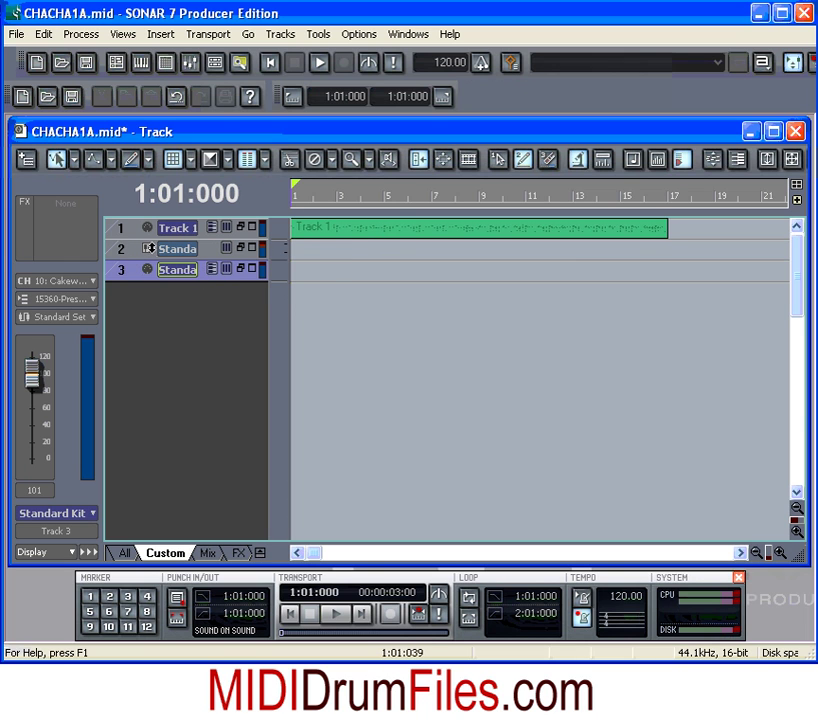
Step: Check Track 1's controls and play the song, then move its cha-cha clip to start at bar 5
drag(146, 240, 144, 372)
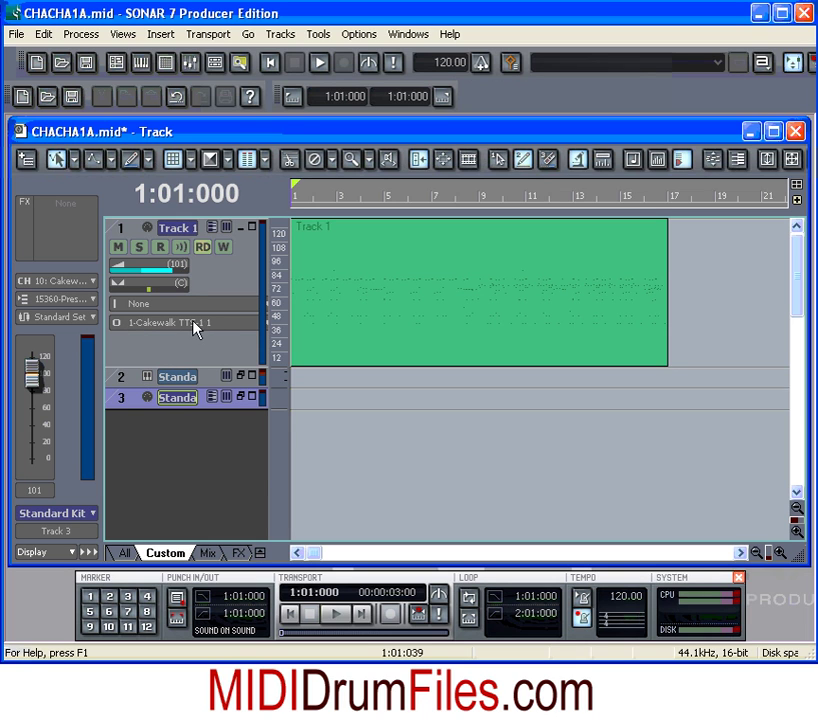
drag(166, 366, 166, 238)
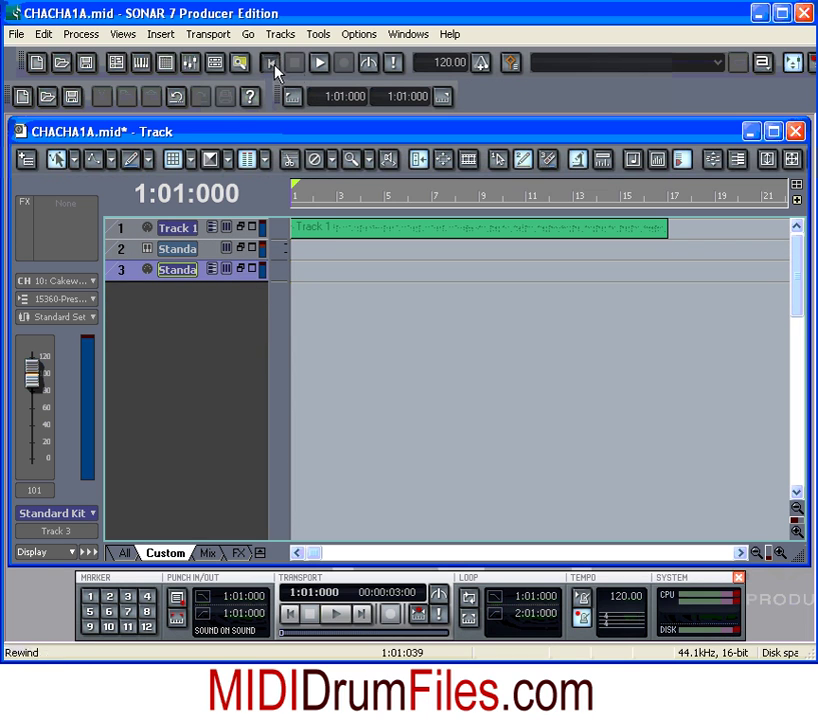
click(320, 63)
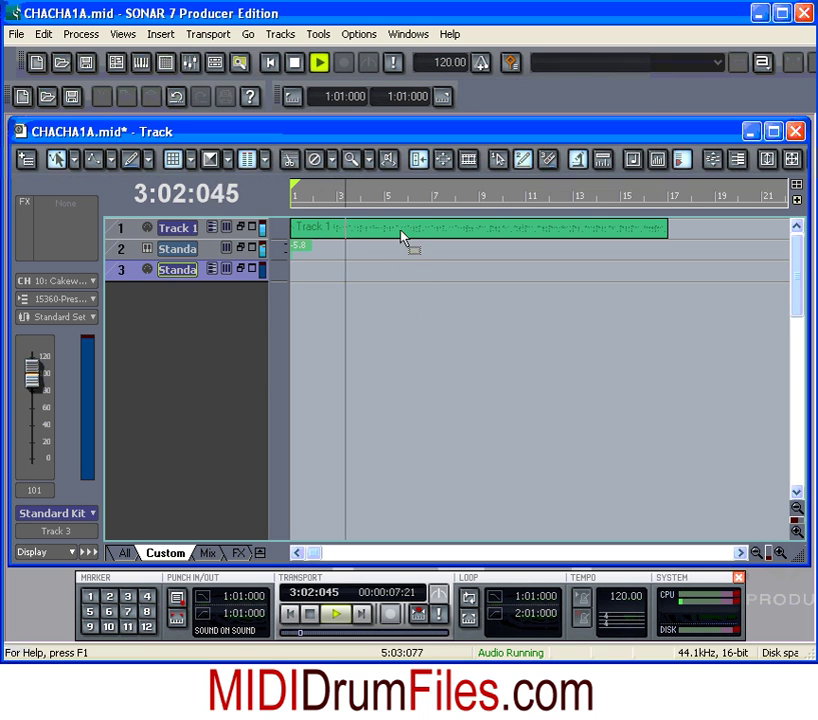
click(296, 63)
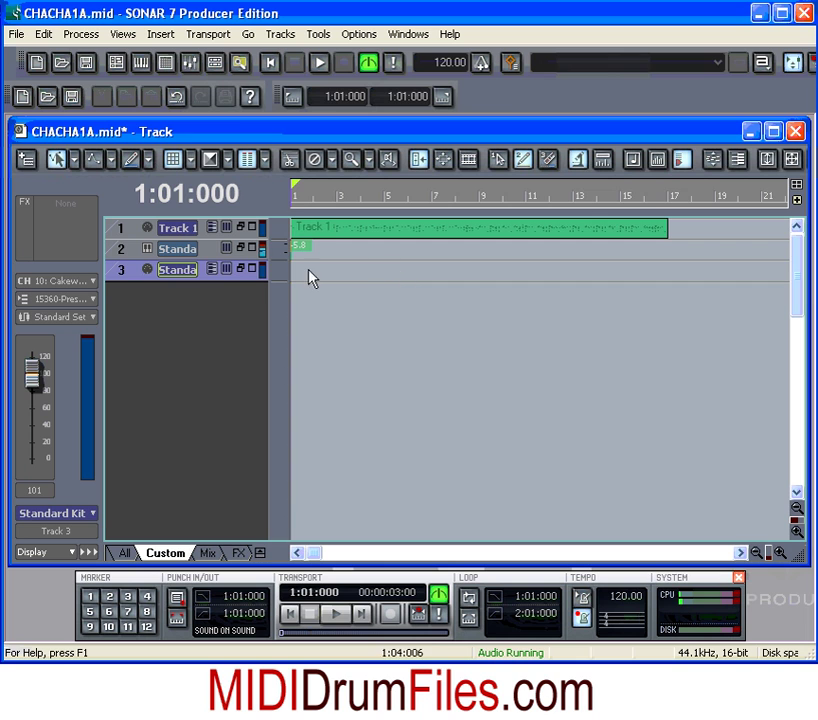
drag(314, 230, 393, 230)
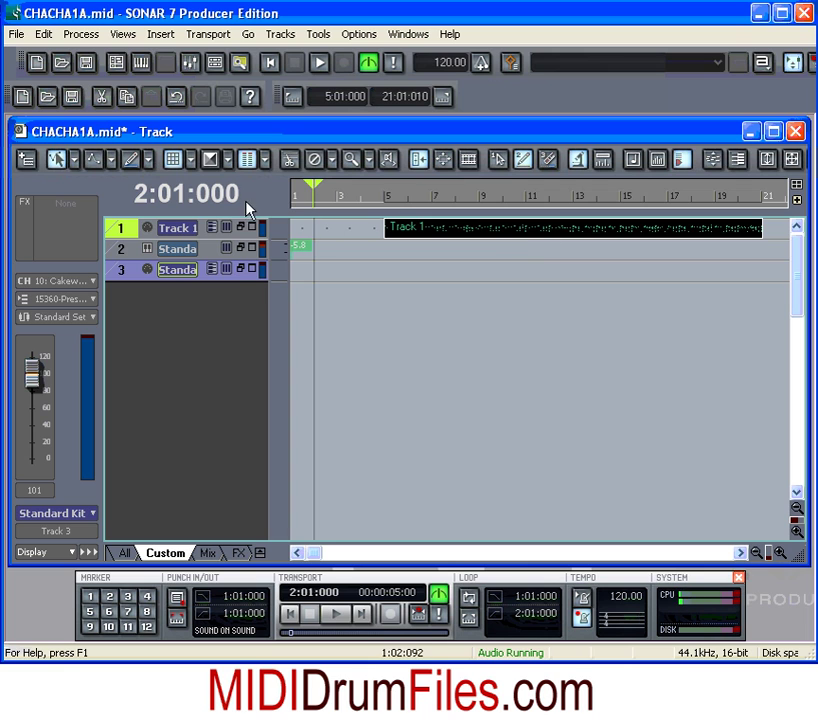
Step: Split Track 1's clip at bar 13 and zoom the timeline out
click(288, 161)
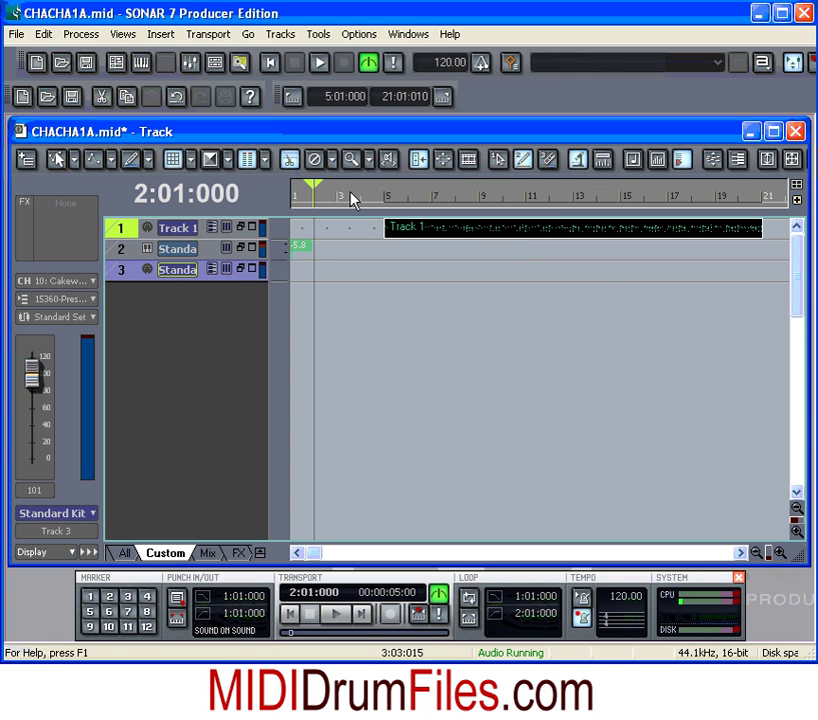
click(574, 233)
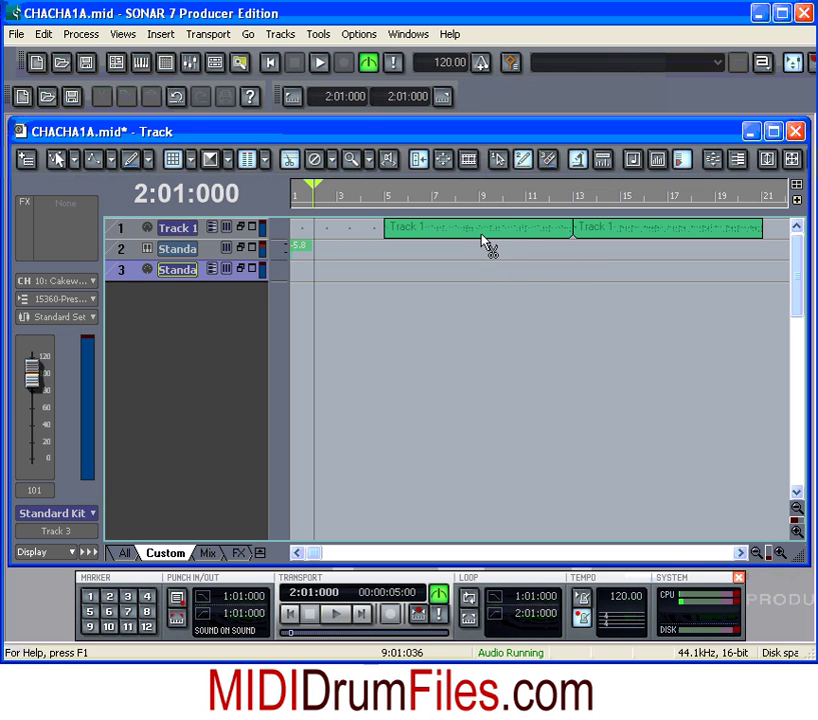
mouse_move(768, 553)
mouse_down()
mouse_move(756, 553)
mouse_move(764, 553)
mouse_up()
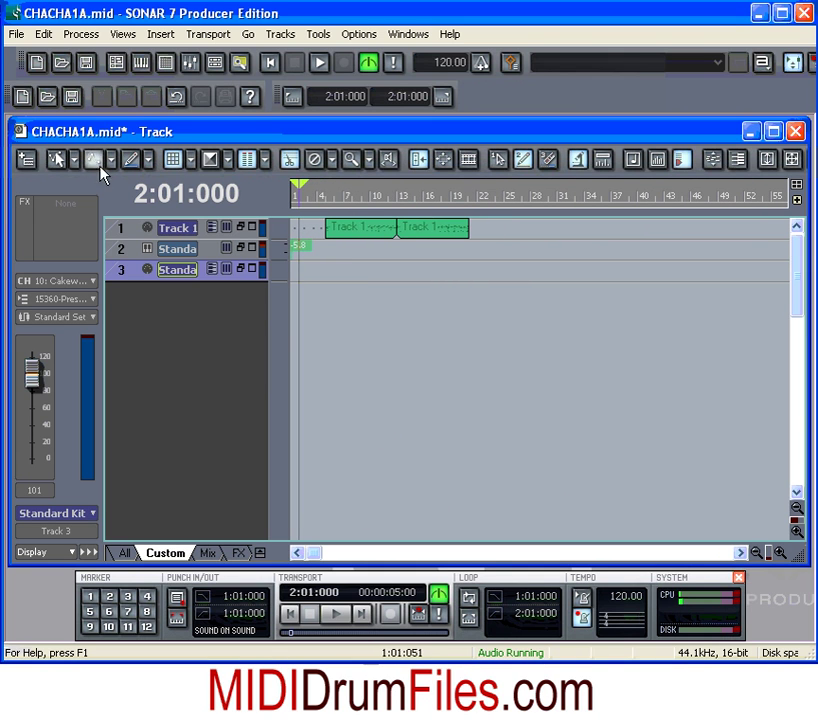
Step: Copy both Track 1 clips to bar 21, then copy the last clip to bar 37
click(60, 162)
click(371, 232)
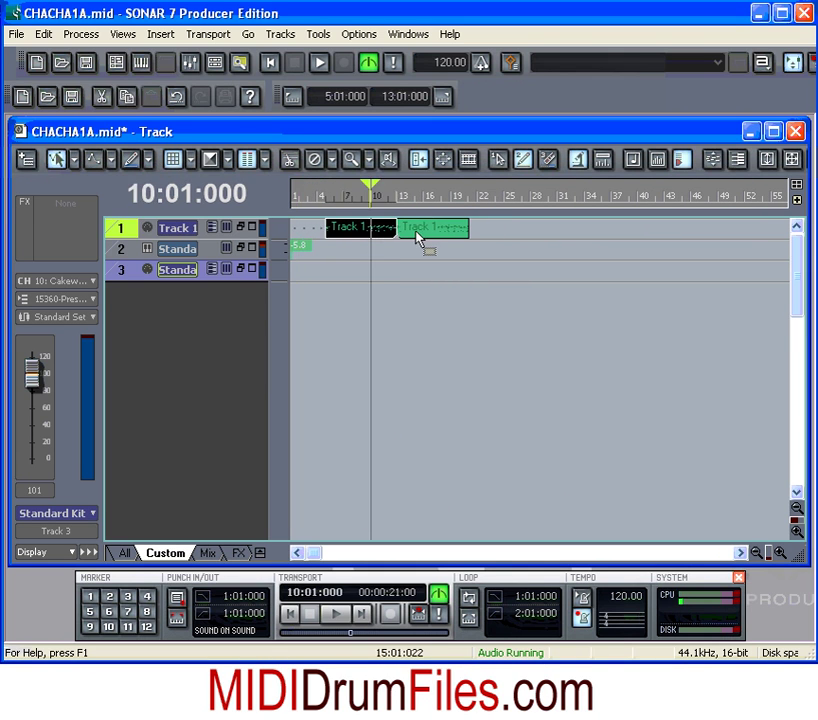
ctrl+click(418, 240)
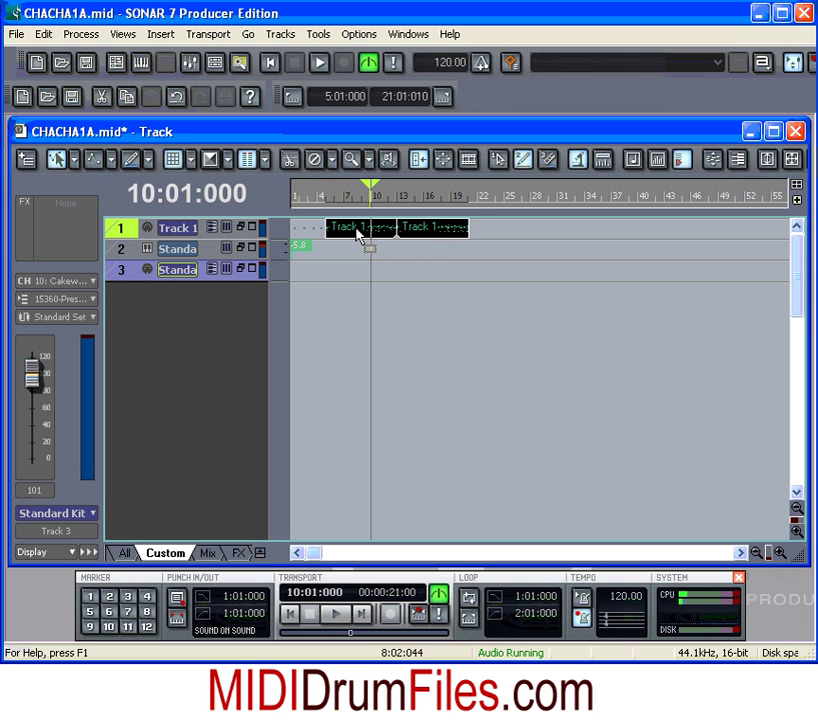
drag(355, 232, 500, 232)
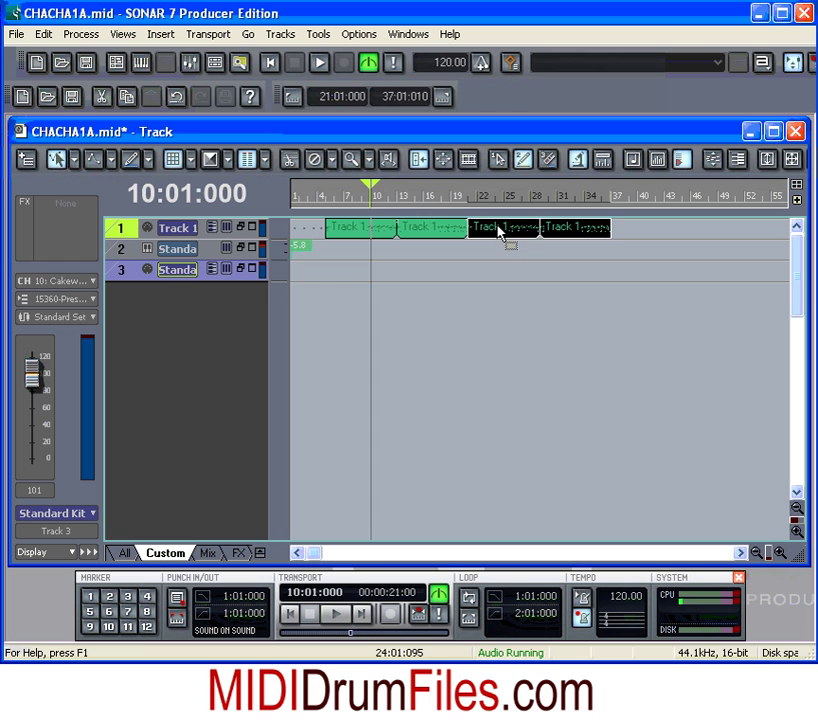
click(568, 233)
drag(562, 236, 699, 237)
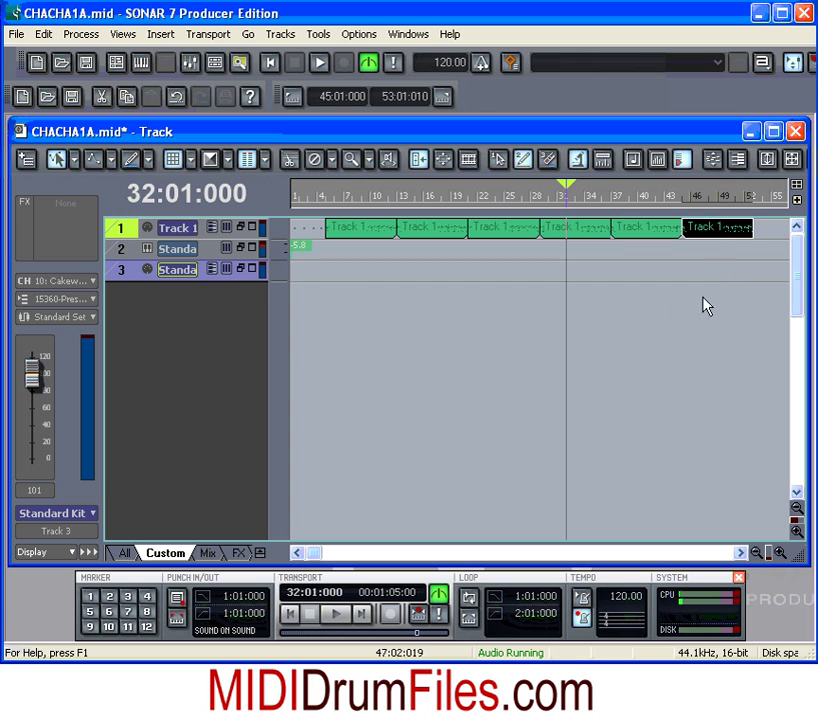
Step: Set the now time to bar 18 and zoom the timeline in on the later bars
click(535, 305)
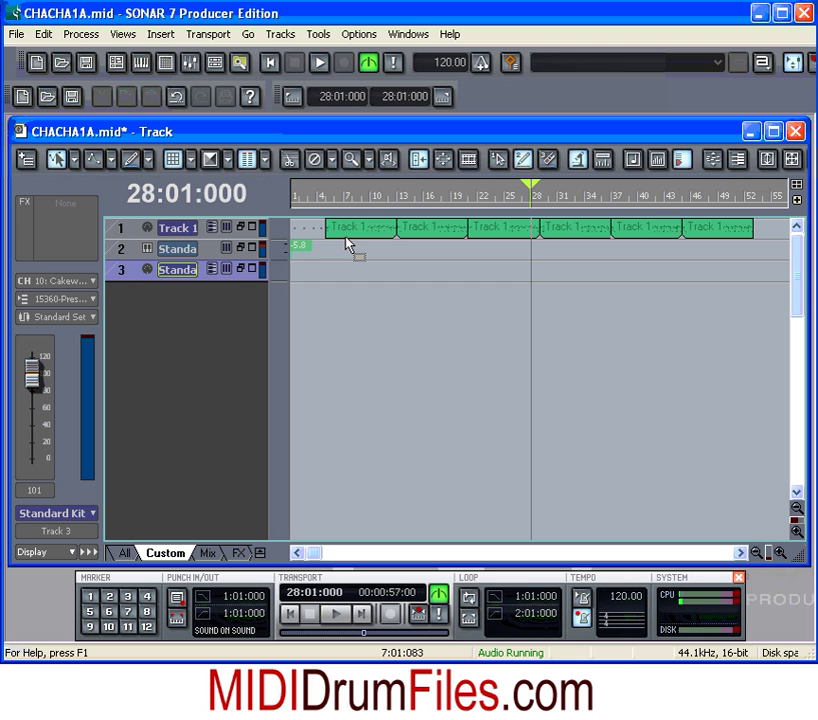
click(439, 328)
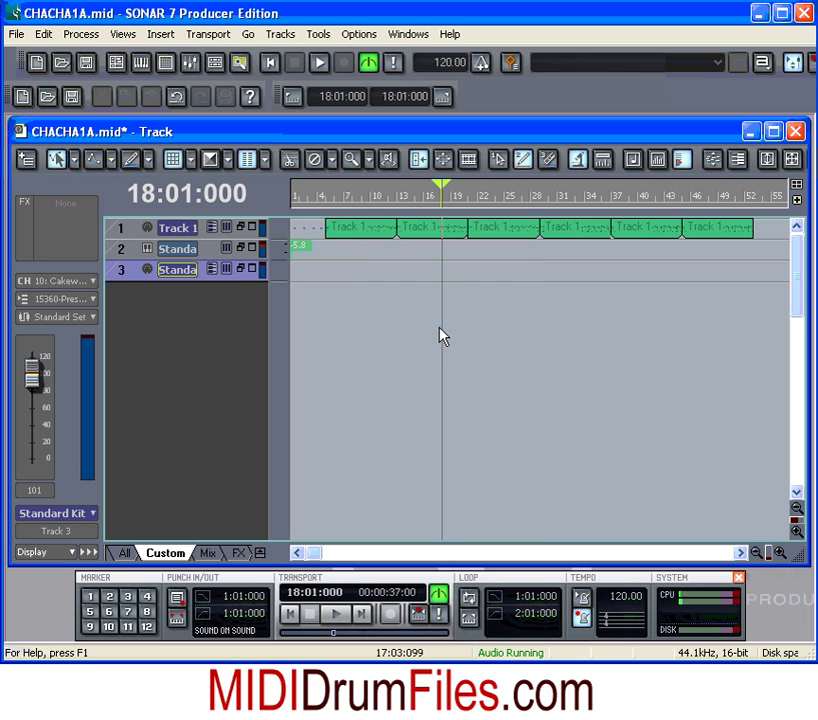
click(707, 231)
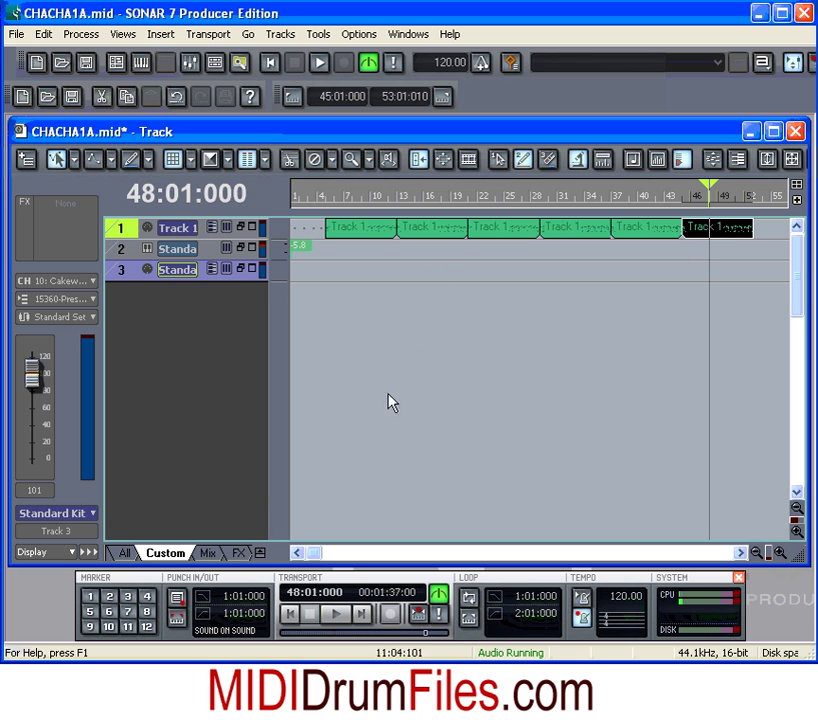
drag(762, 551, 573, 541)
drag(518, 552, 303, 560)
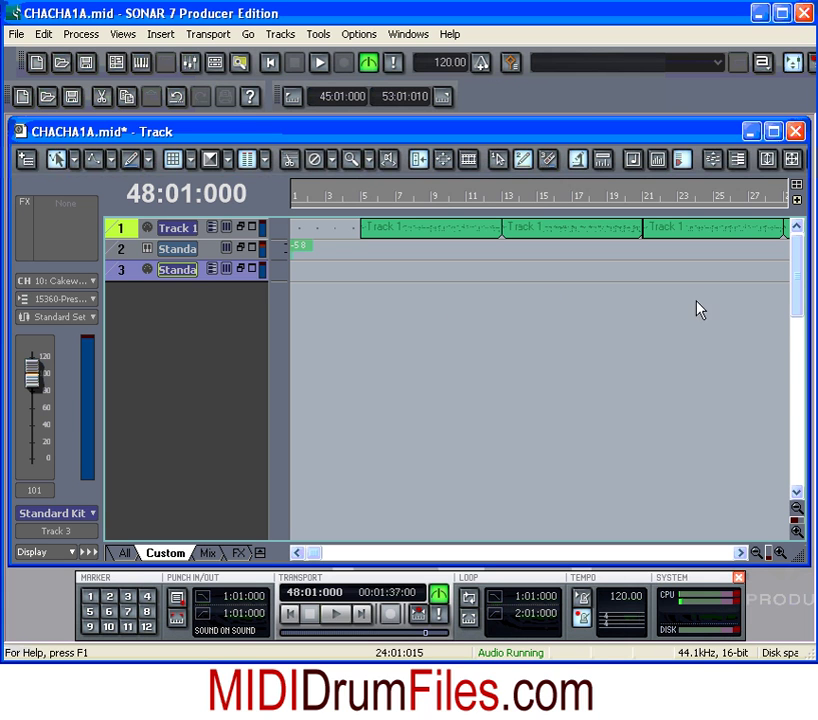
Step: Drag the SALSA1.mid groove from Explorer onto Track 3
drag(817, 100, 727, 100)
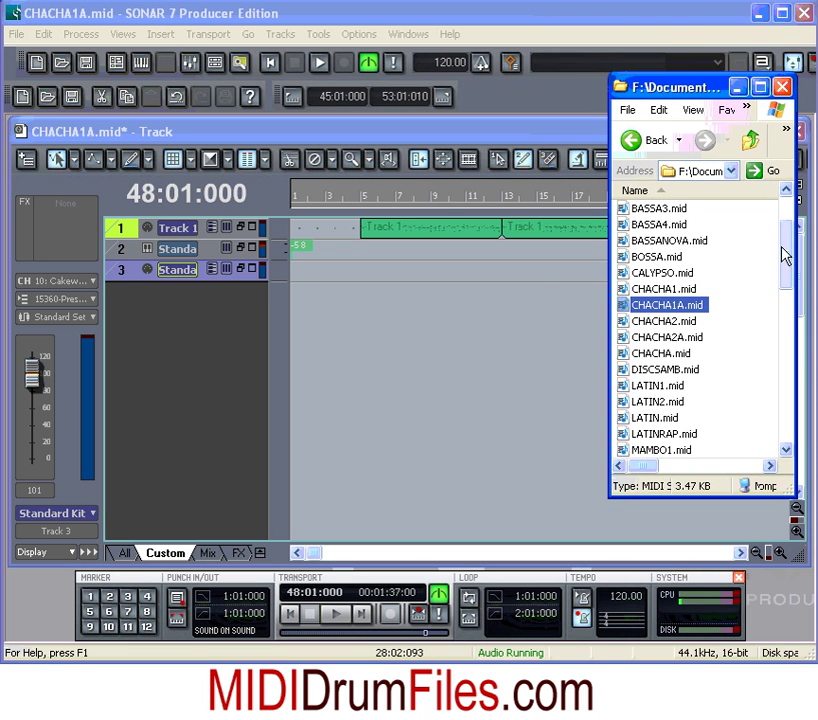
scroll(789, 268, down, 2)
drag(789, 268, 785, 350)
drag(623, 340, 378, 252)
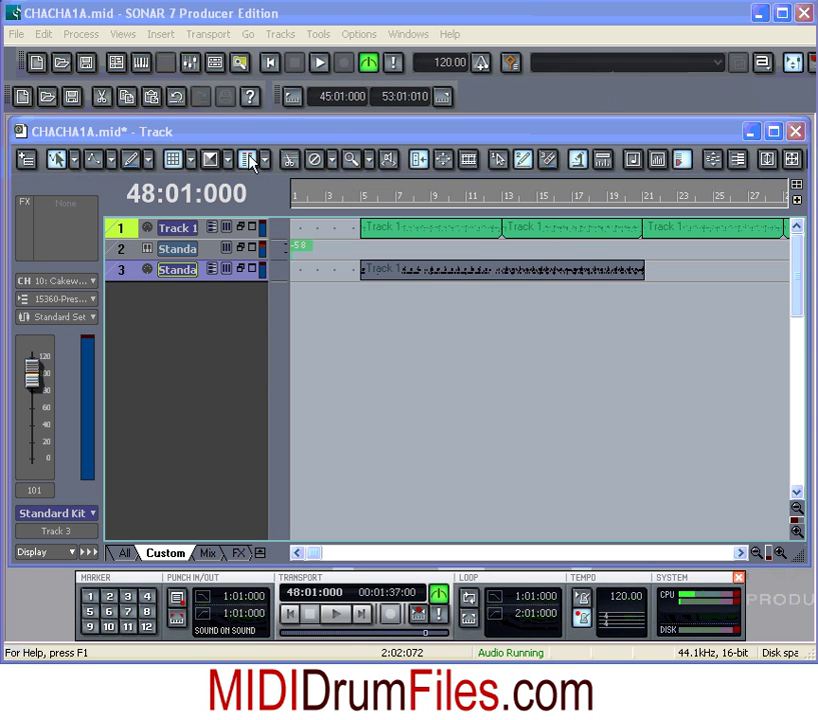
Step: Zoom in and cut Track 1's clip at bars 6, 7 and 8 with Scissors
click(292, 162)
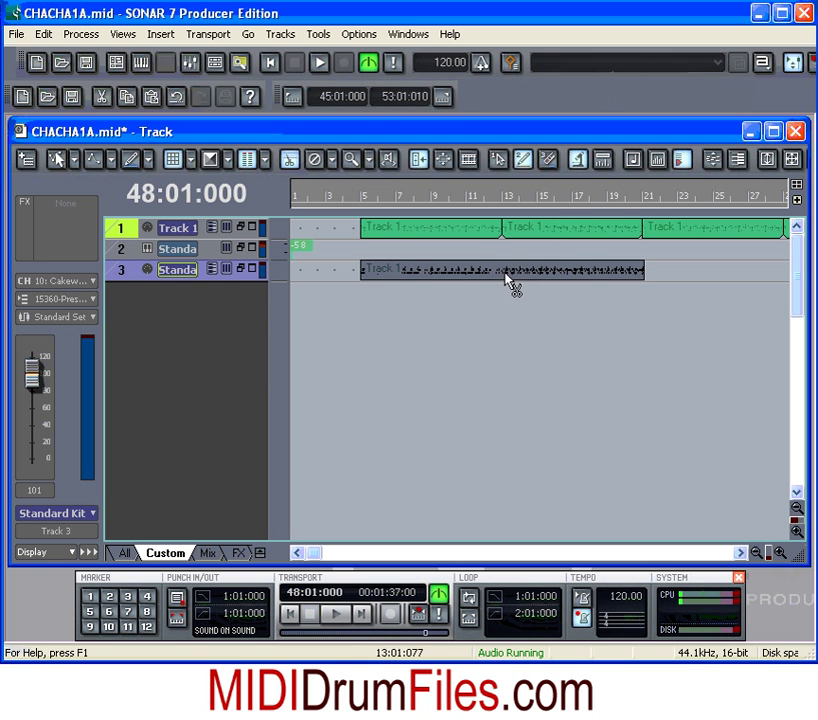
drag(768, 552, 786, 552)
click(741, 552)
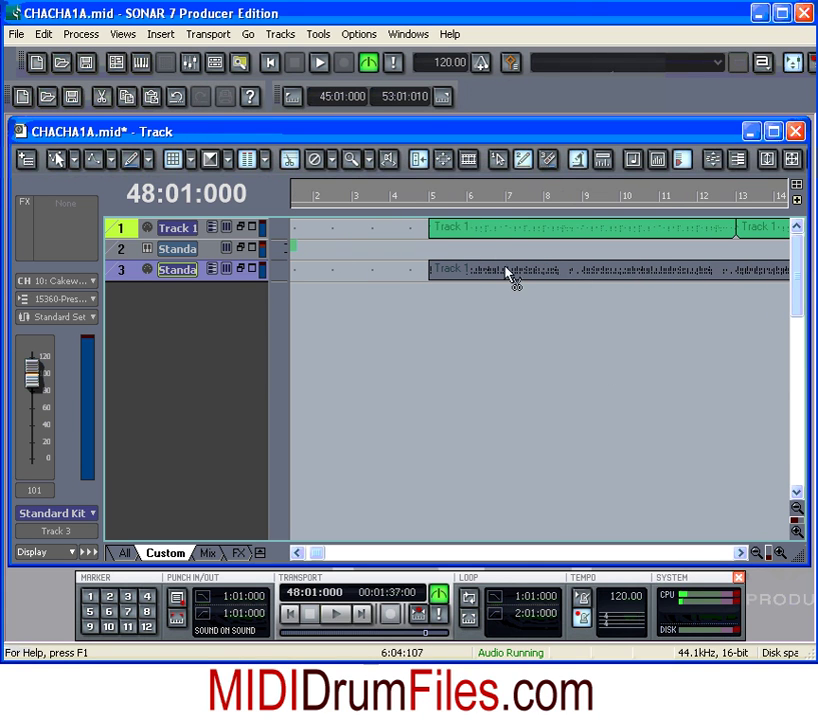
click(469, 229)
click(508, 229)
click(546, 229)
Step: Cut Track 1 at bars 9 and 10, and Track 3 at every bar from 6 to 13
click(586, 229)
click(624, 229)
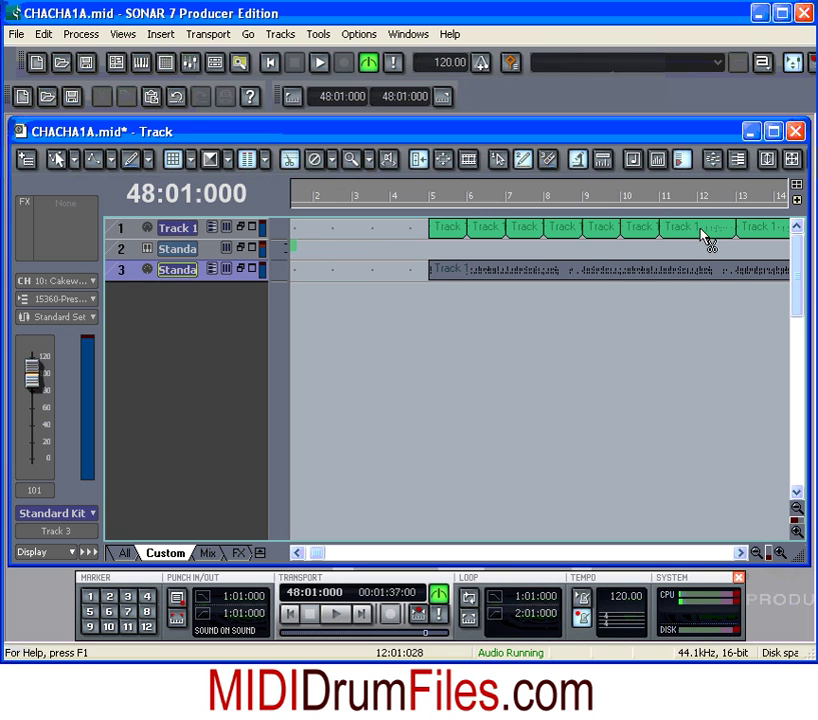
click(697, 272)
click(737, 272)
click(665, 274)
click(628, 274)
click(588, 274)
click(548, 274)
click(509, 274)
click(470, 274)
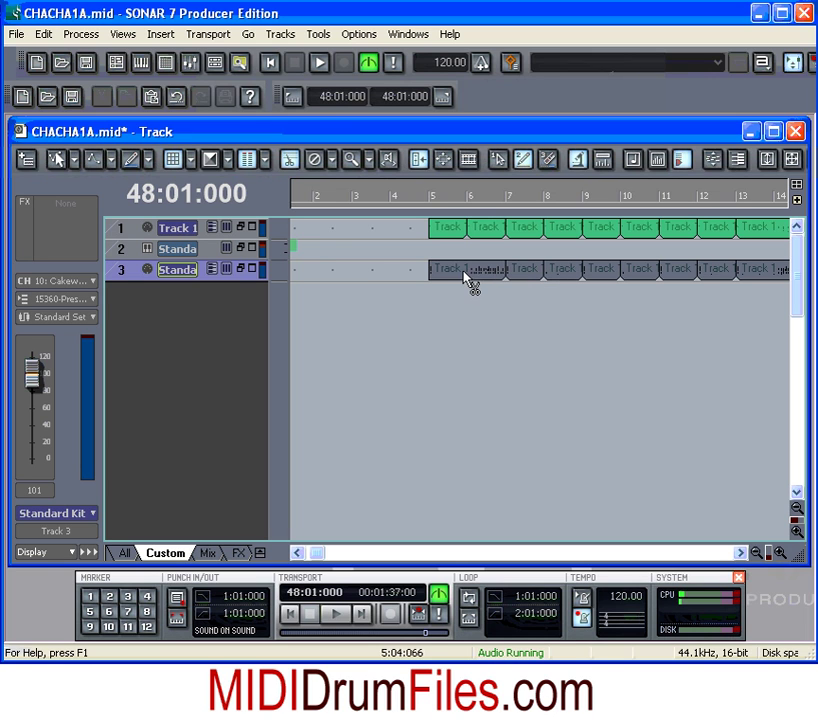
Step: Delete Track 1's bar-5 clip and Track 3's clips at bars 6, 8, 10 and 12
click(56, 159)
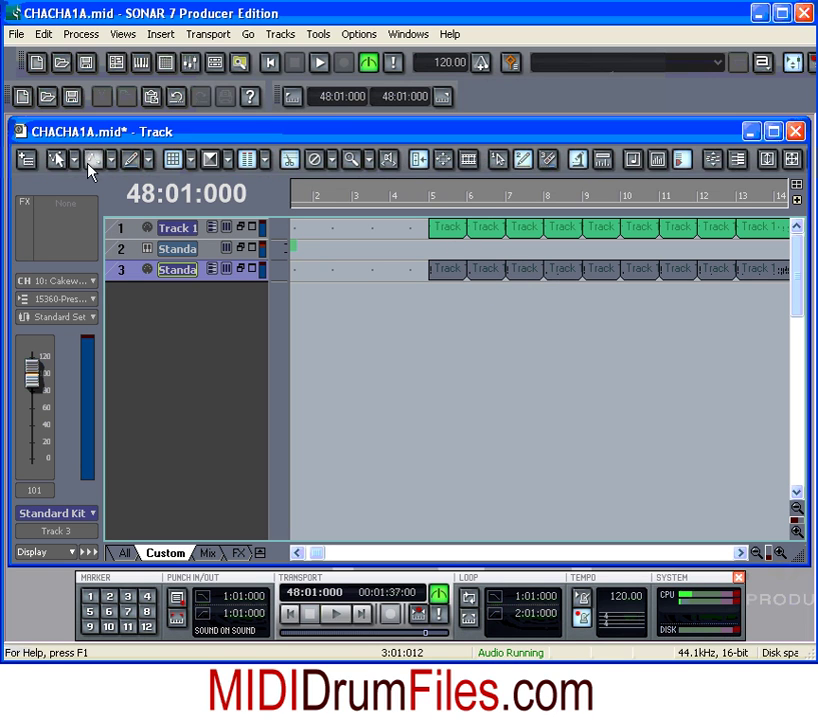
click(444, 230)
key(Delete)
click(501, 272)
key(Delete)
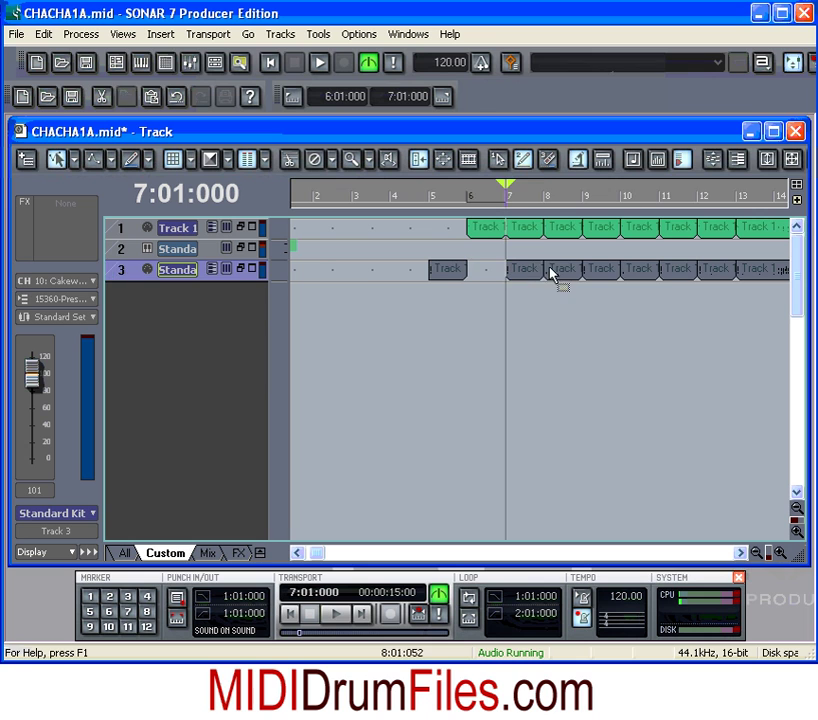
click(553, 271)
key(Delete)
click(645, 272)
key(Delete)
click(725, 272)
key(Delete)
Step: Delete Track 1's clips at bars 11, 9 and 7, then set the playback start on the ruler
click(683, 229)
key(Delete)
click(611, 234)
key(Delete)
click(535, 236)
key(Delete)
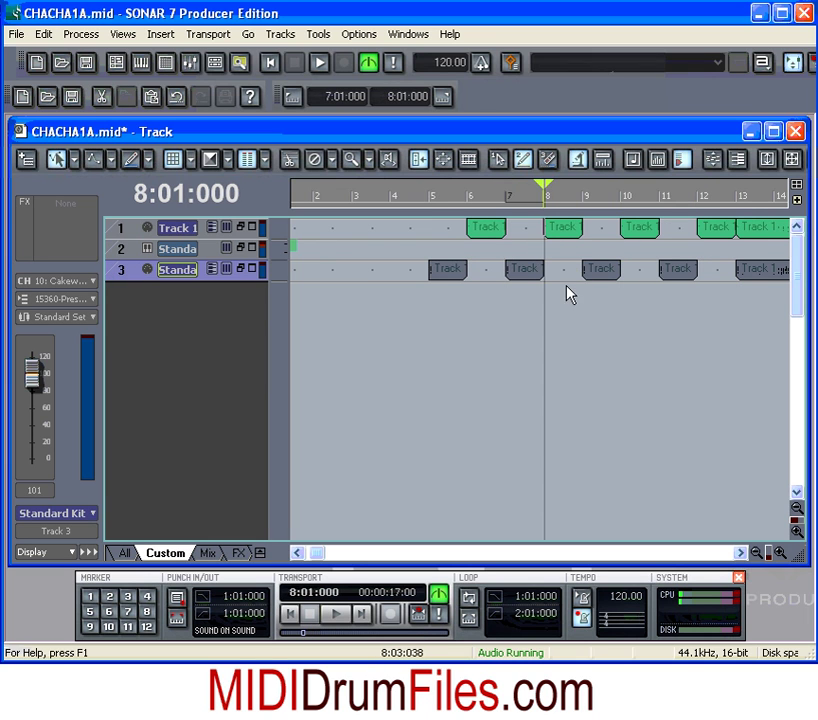
click(431, 196)
click(321, 63)
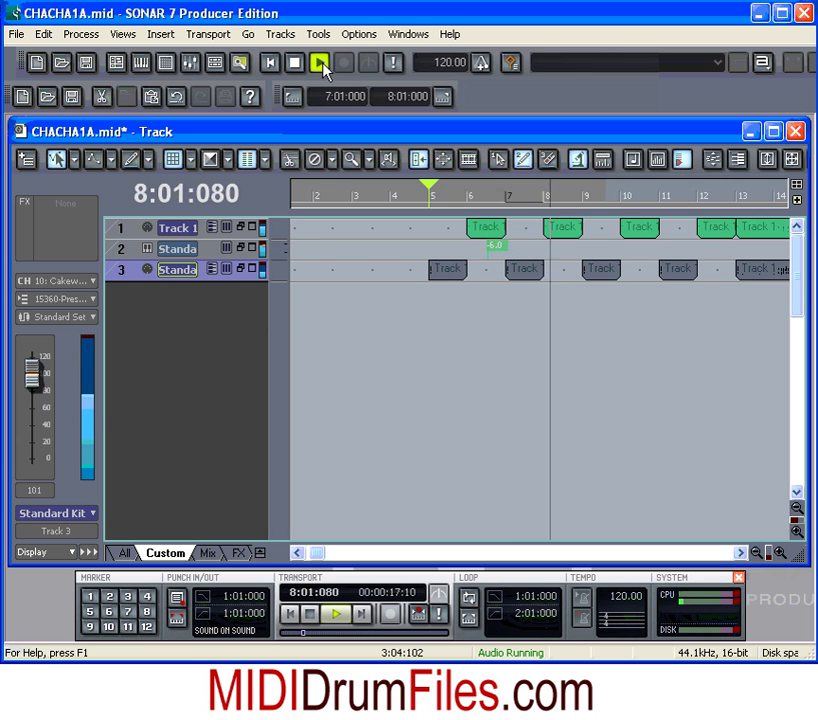
click(741, 553)
click(741, 553)
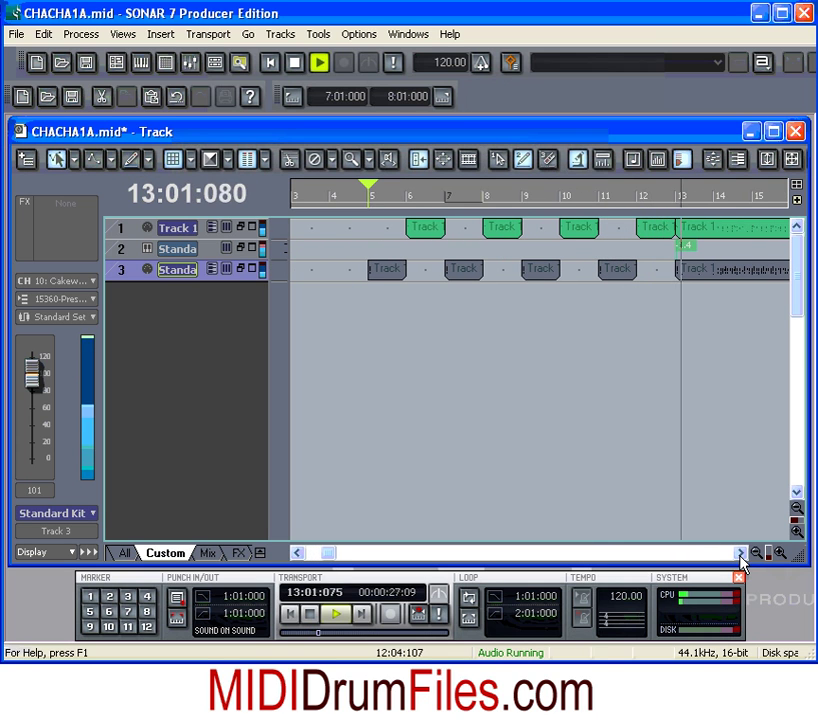
click(294, 62)
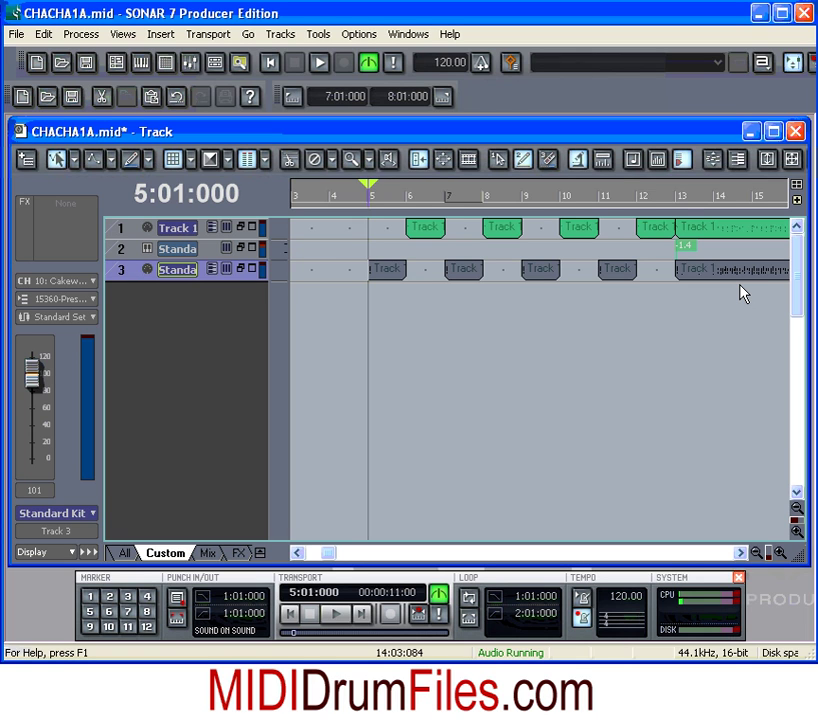
Step: Zoom out to bars 1–23, cut a one-bar piece from Track 1 at bar 20, and move it to bar 4
click(768, 552)
drag(617, 516, 603, 517)
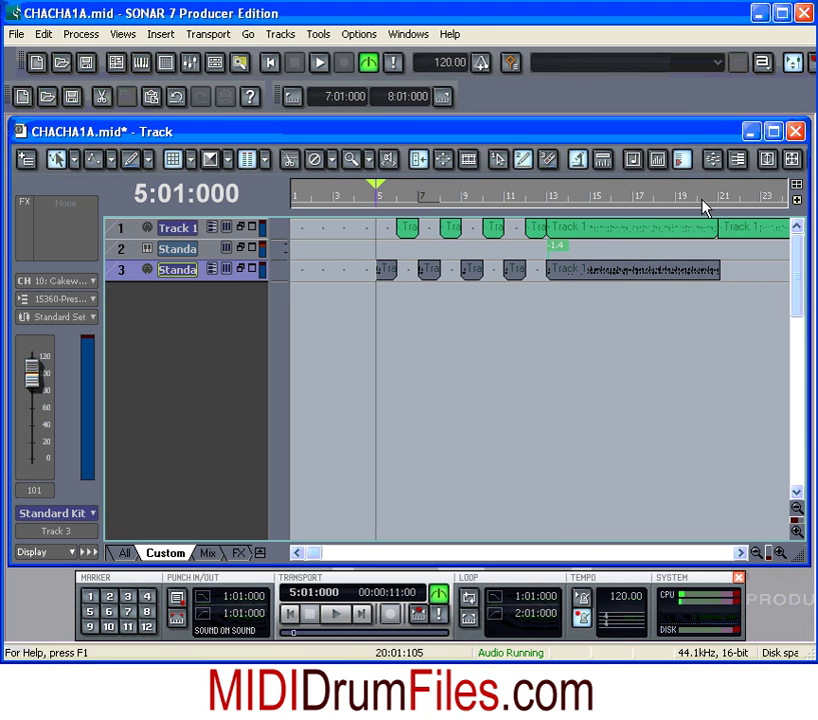
click(289, 158)
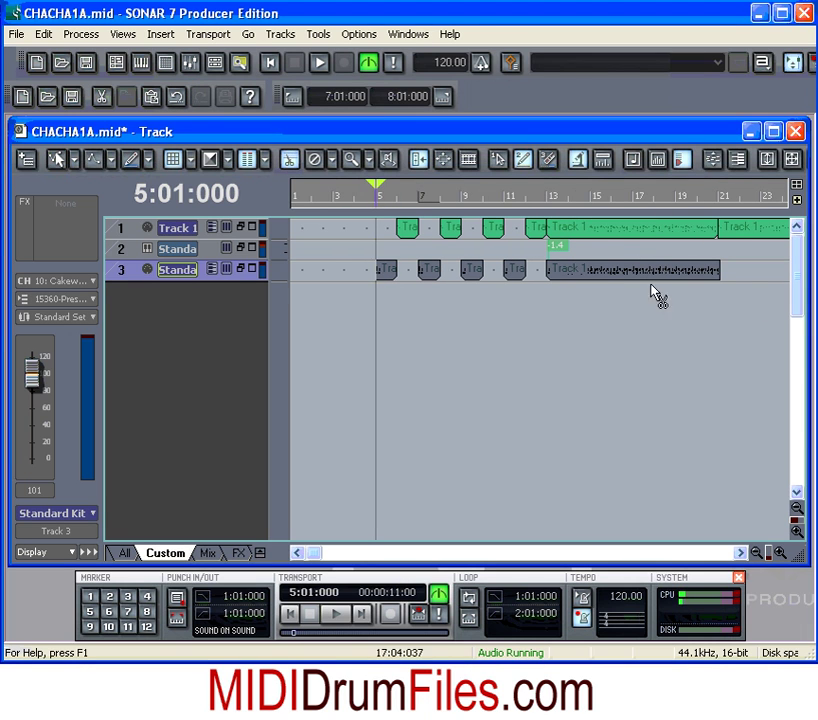
click(709, 236)
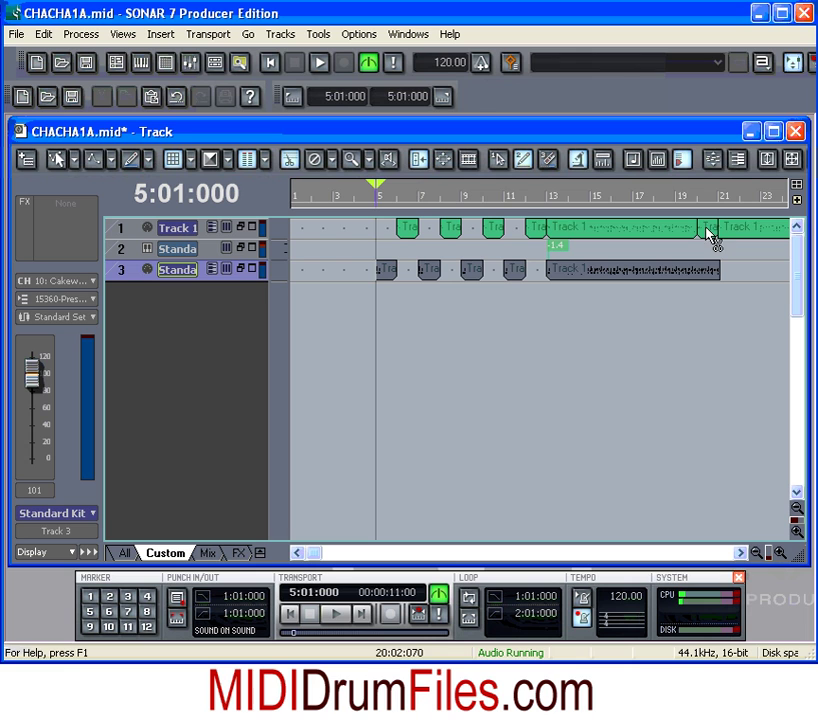
click(57, 159)
click(709, 230)
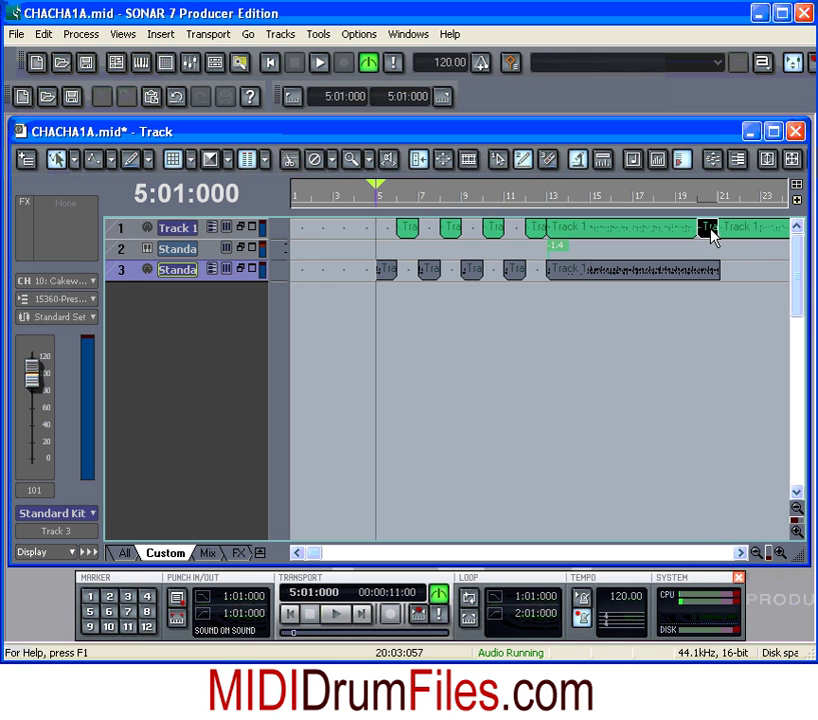
click(709, 231)
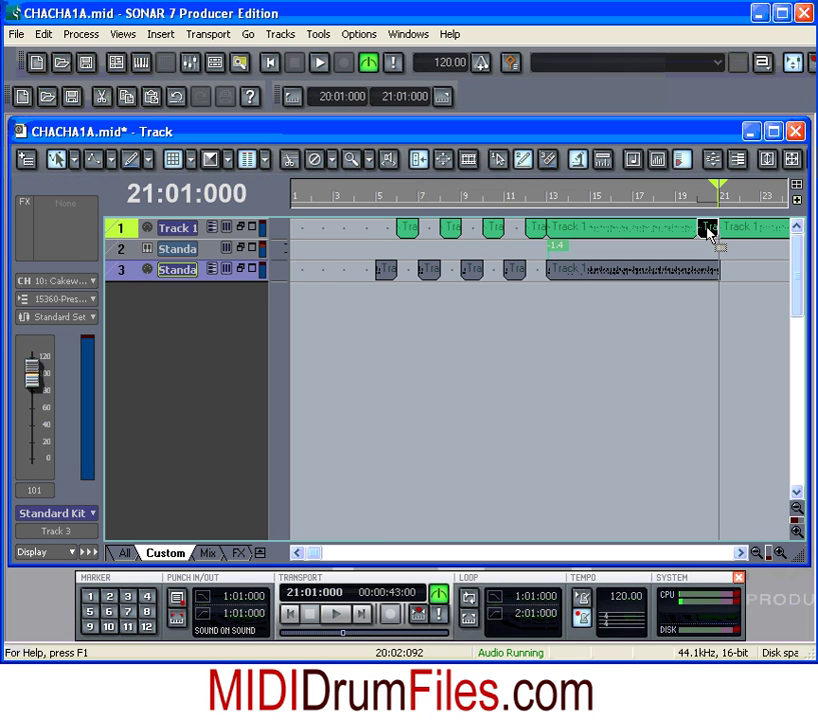
drag(709, 230, 370, 242)
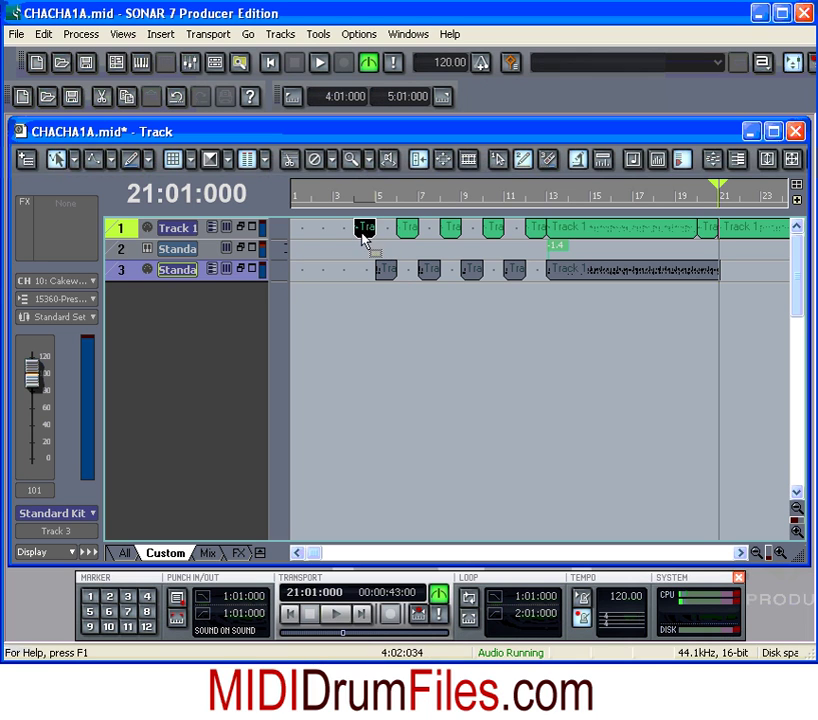
Step: Adjust the bar-4 clip, set the now time to bar 8, and zoom back in on the opening bars
mouse_move(353, 232)
mouse_down()
mouse_move(376, 230)
mouse_move(367, 233)
mouse_up()
drag(763, 552, 745, 578)
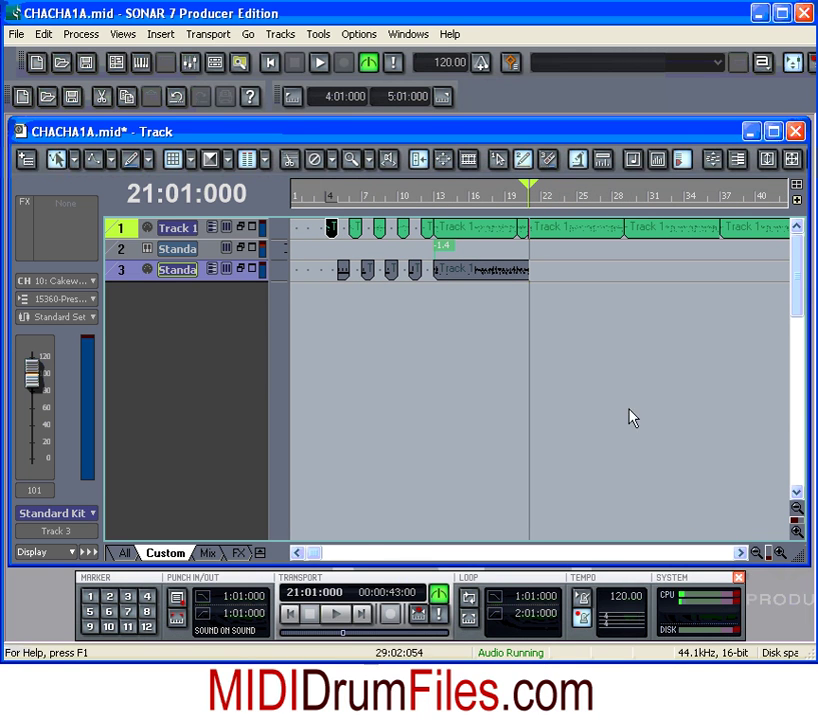
click(374, 197)
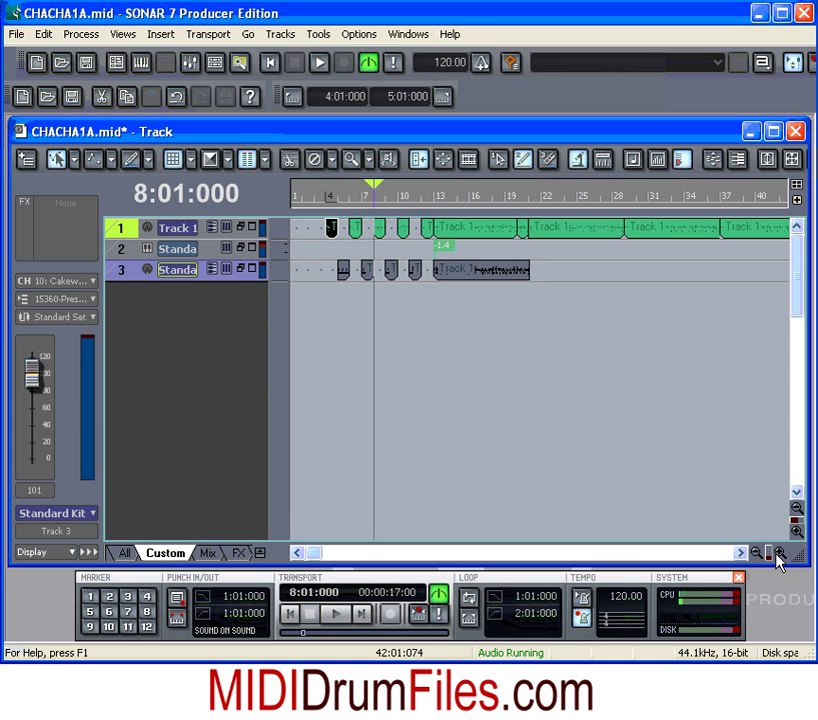
drag(770, 551, 778, 551)
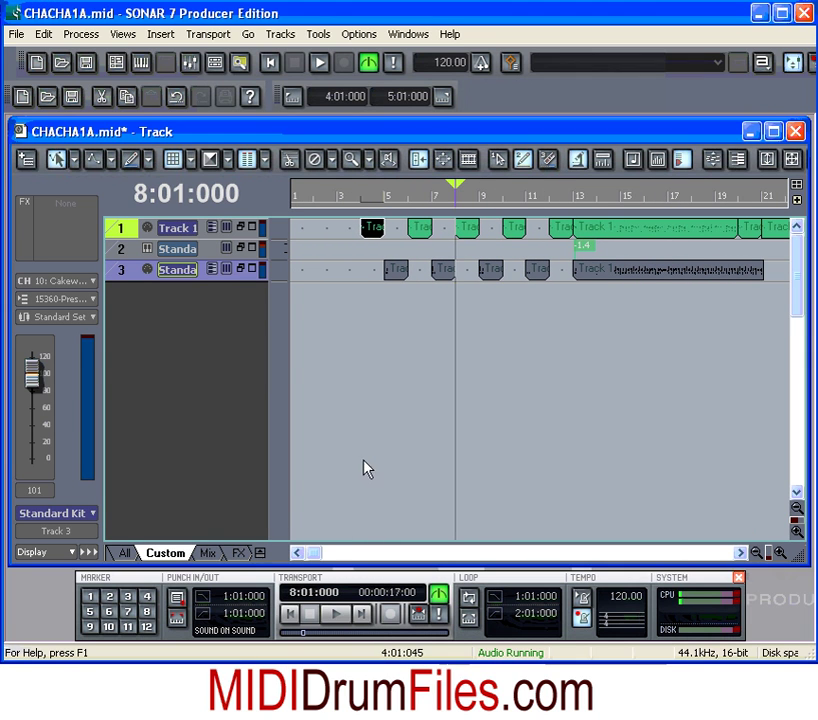
Step: Insert a new track from the TTS-1 Acoustic Bass track template (Virtual > TTS-1 > Bass)
right_click(114, 288)
mouse_move(225, 376)
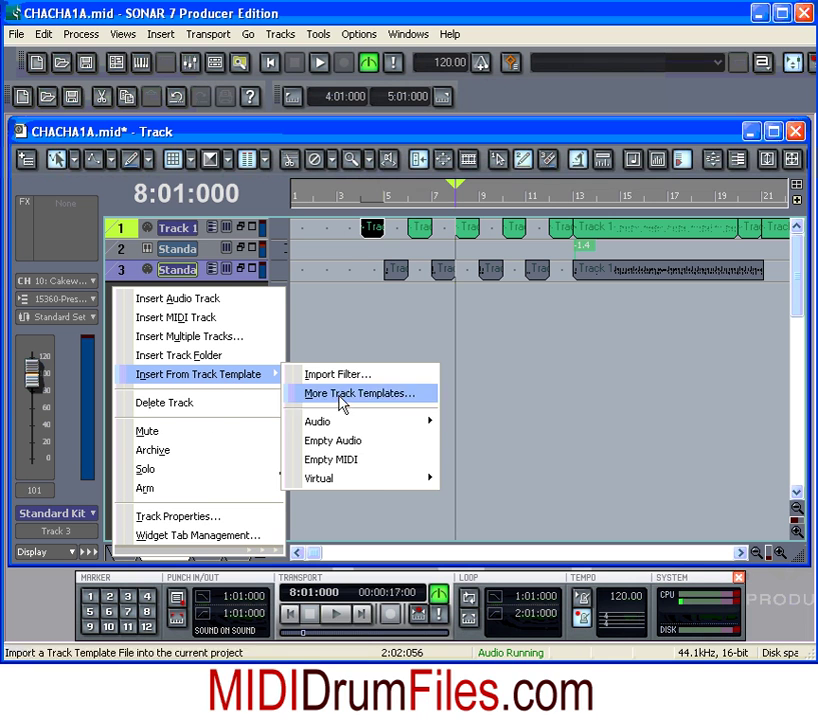
mouse_move(350, 486)
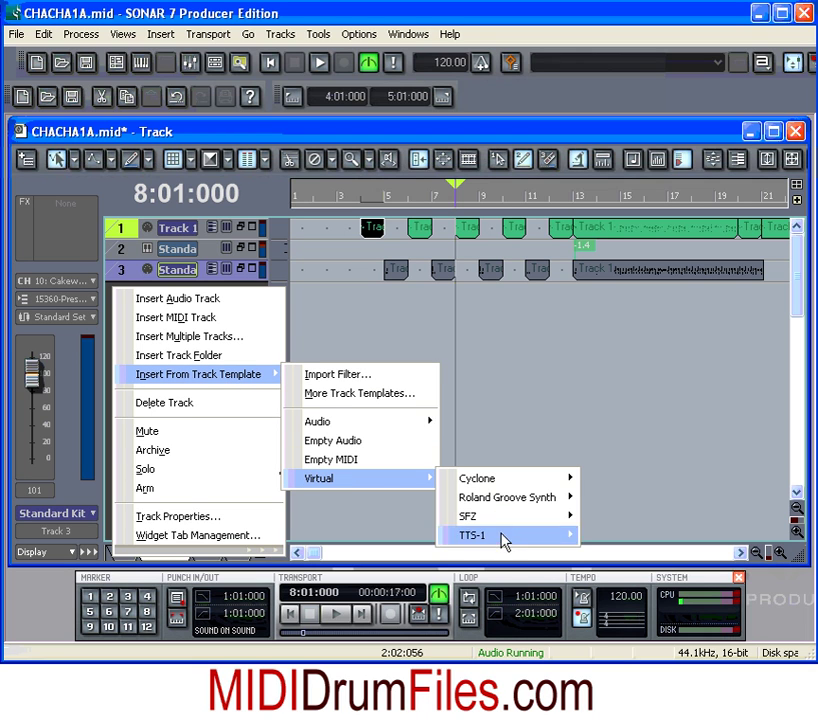
mouse_move(504, 540)
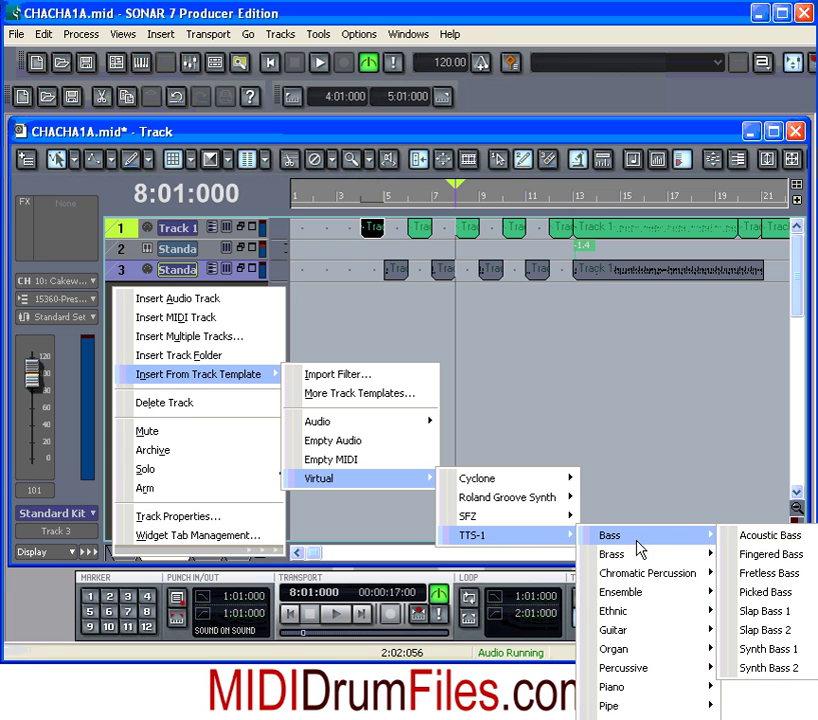
click(772, 535)
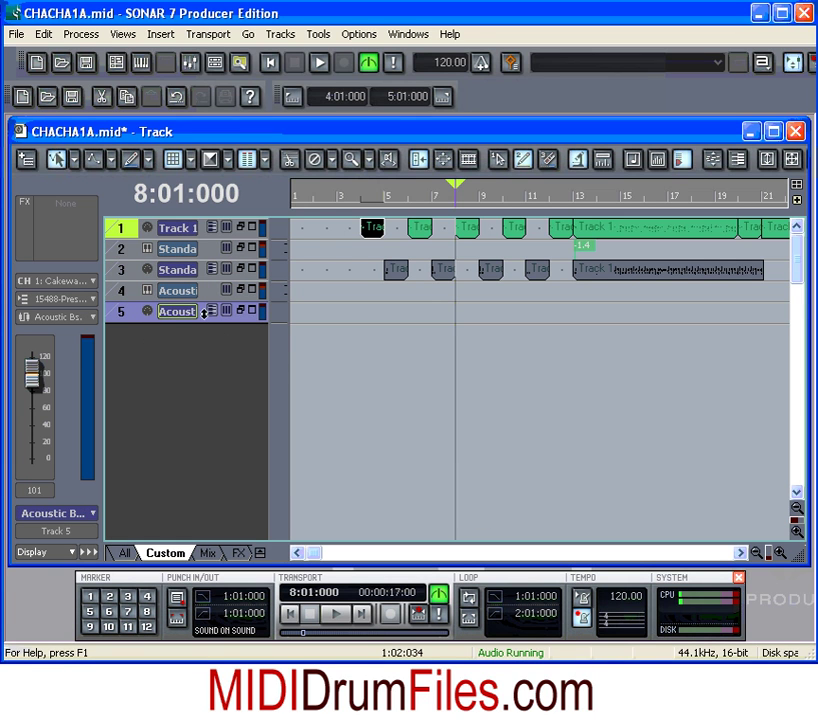
Step: Enlarge and arm track 5, then record an Acoustic Bs. 1 bass clip from bar 4
click(362, 200)
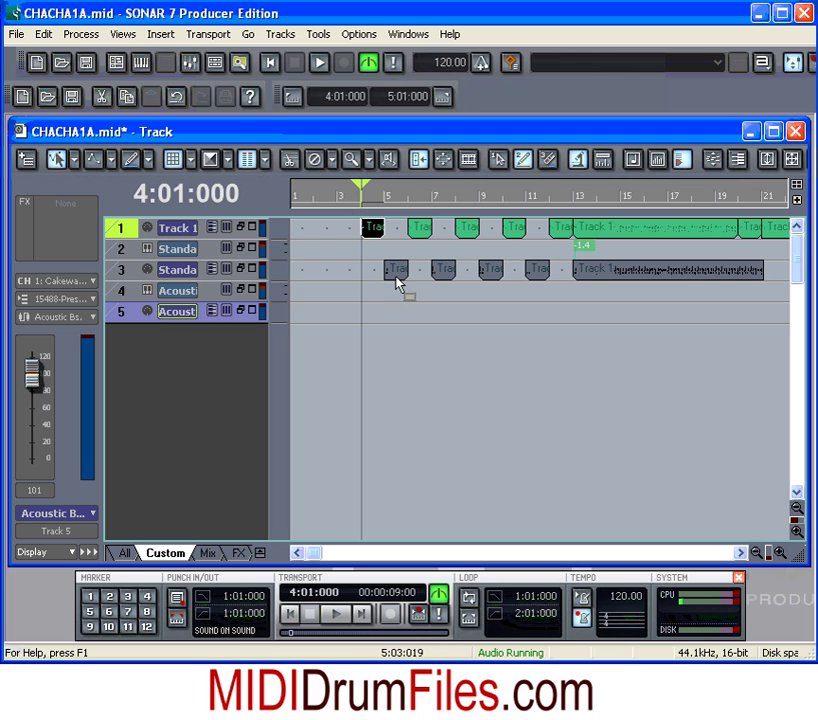
drag(161, 320, 164, 383)
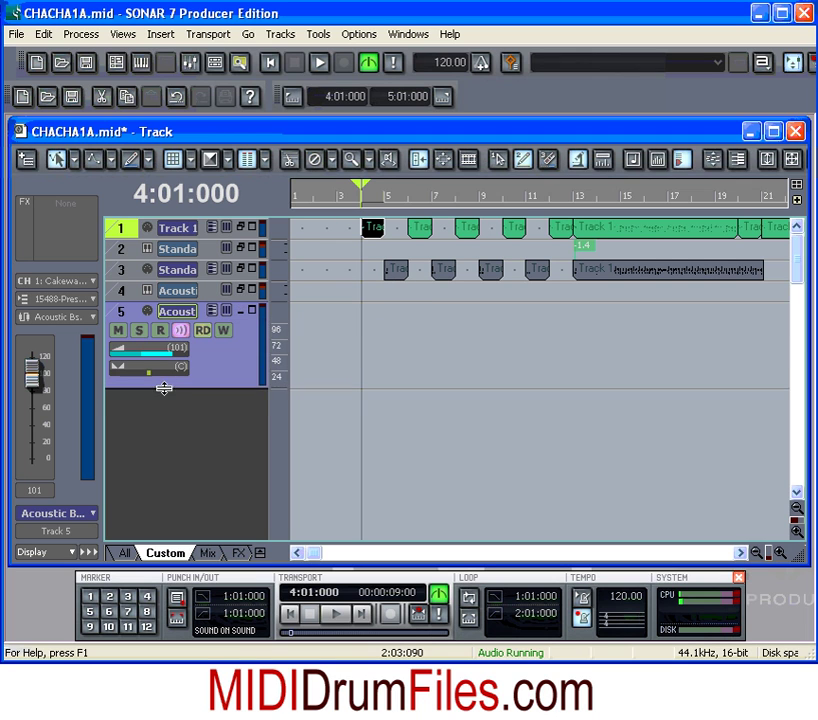
click(160, 330)
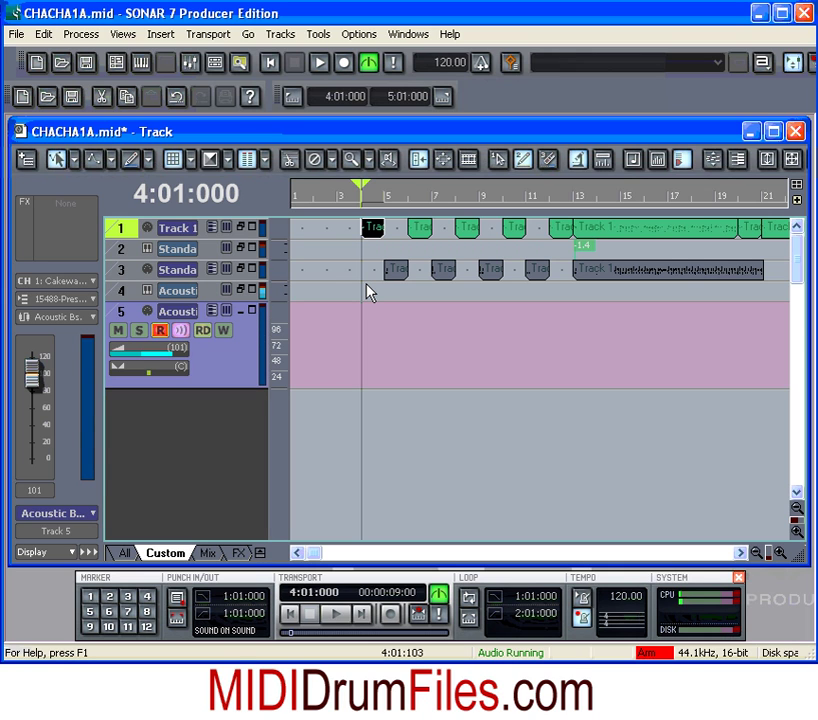
click(346, 63)
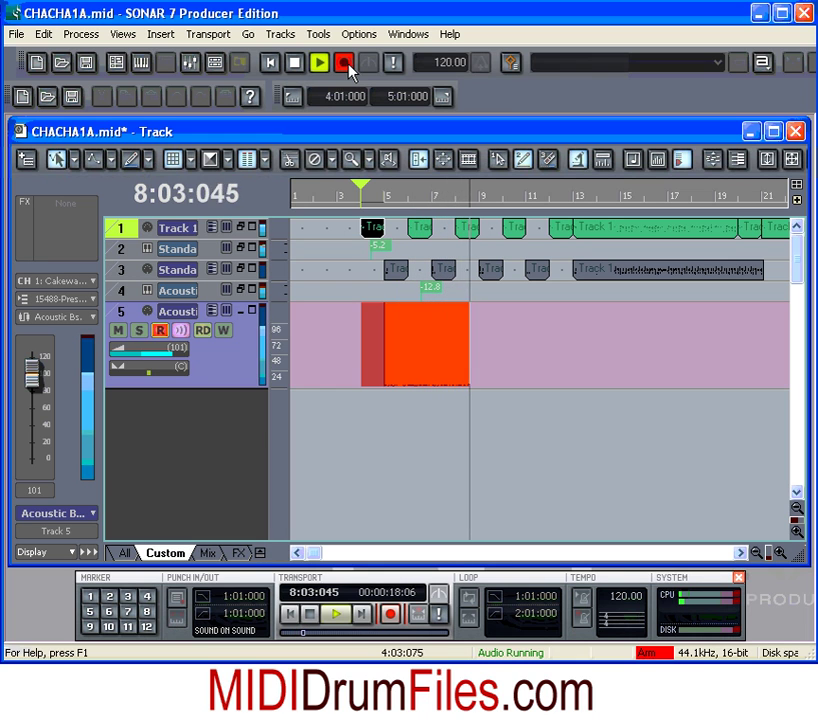
click(294, 62)
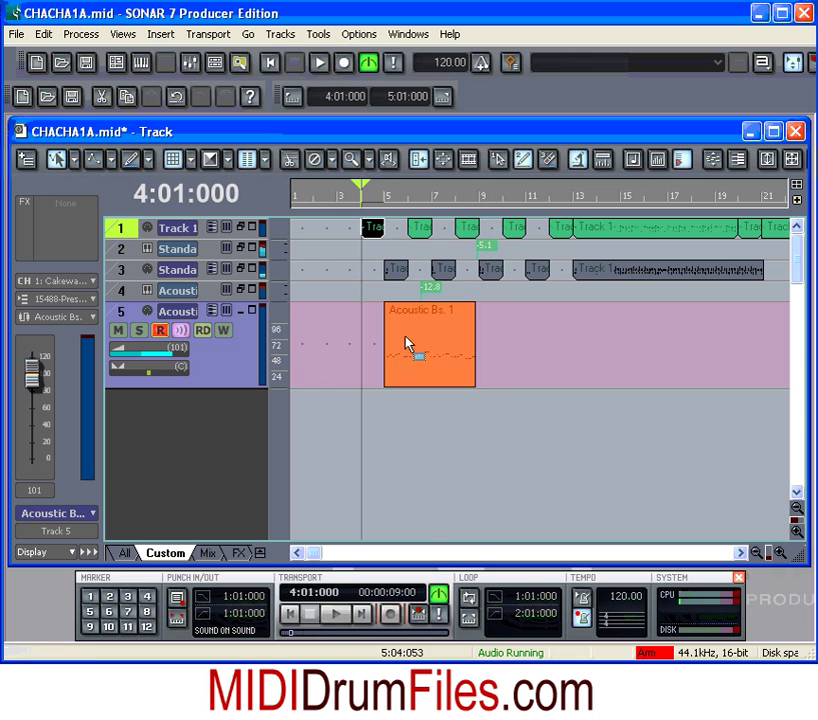
Step: Copy the bass clip to bar 9, then disarm and collapse track 5
click(422, 354)
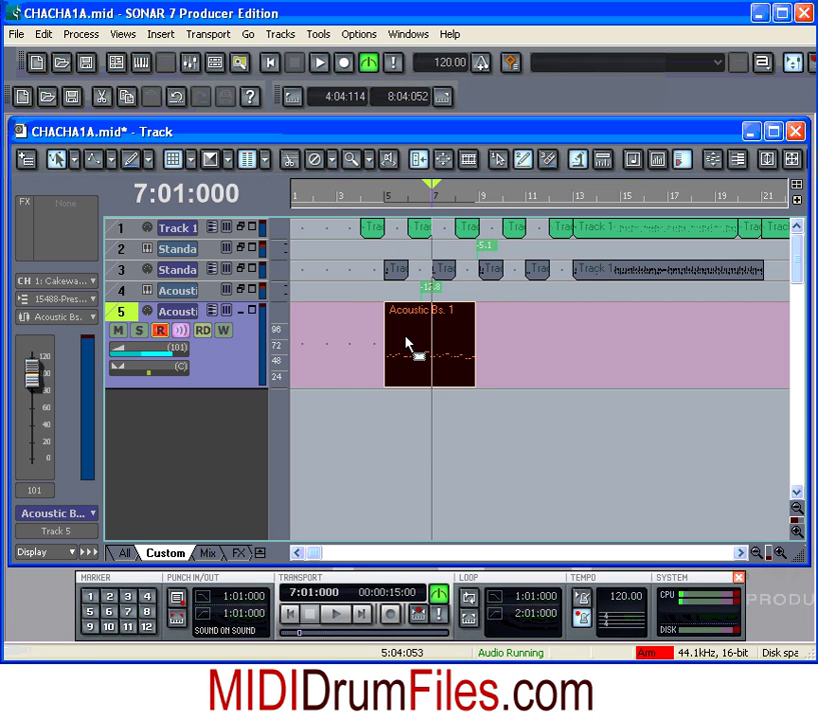
drag(405, 341, 511, 342)
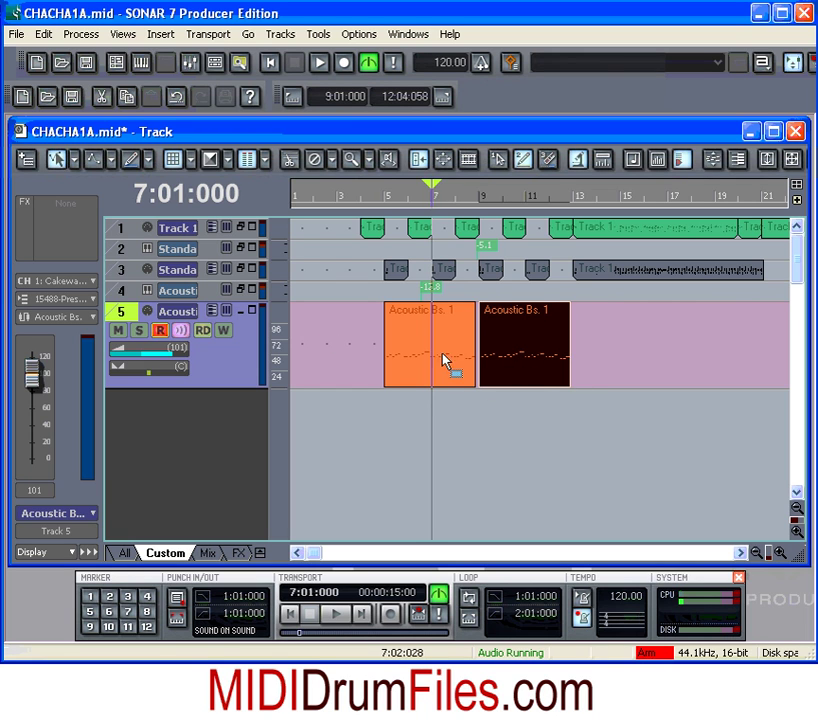
click(160, 330)
drag(201, 384, 203, 320)
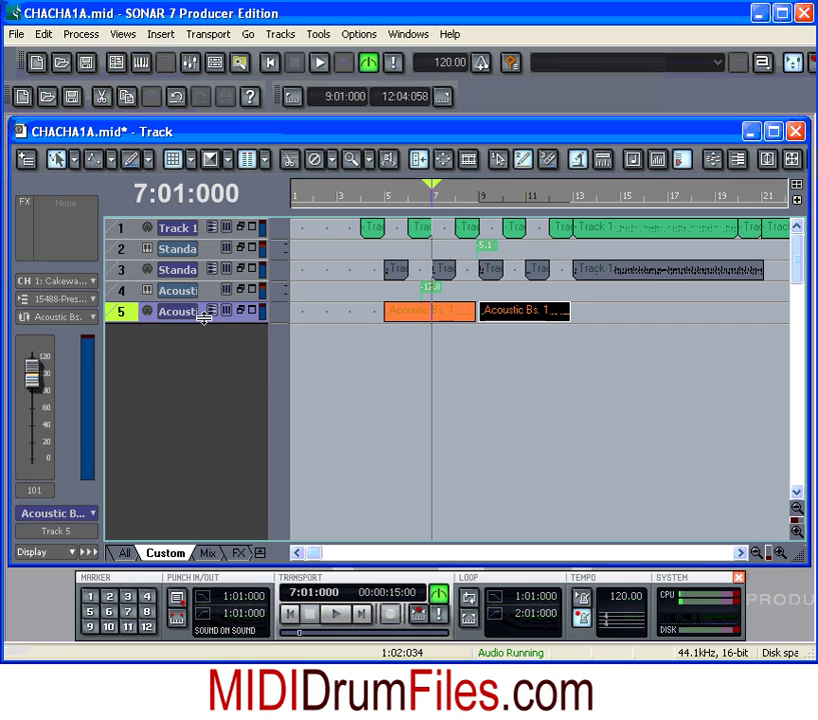
Step: Delete Track 1's first drum clip near bar 4 and play back the arrangement
click(371, 230)
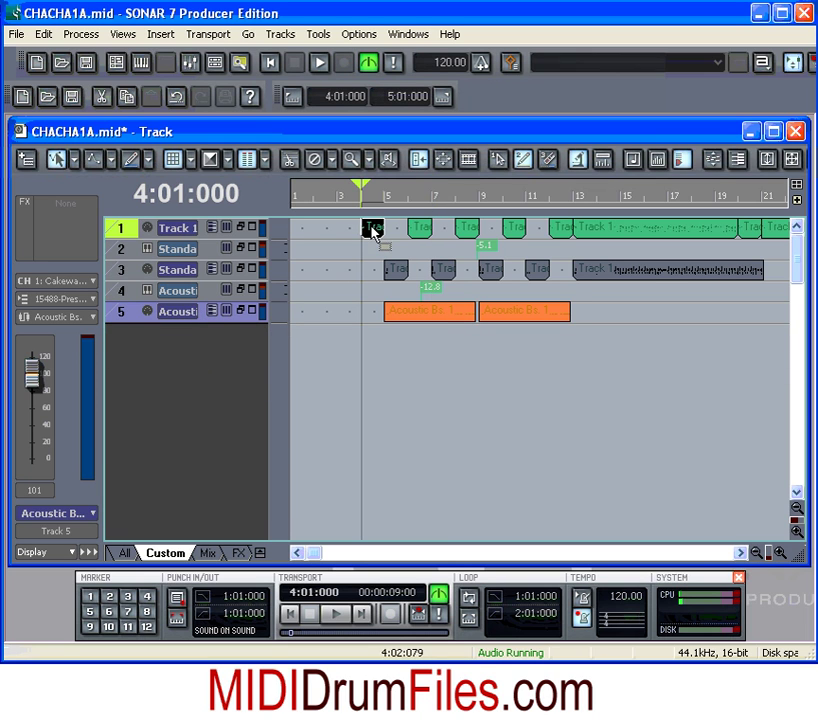
key(Delete)
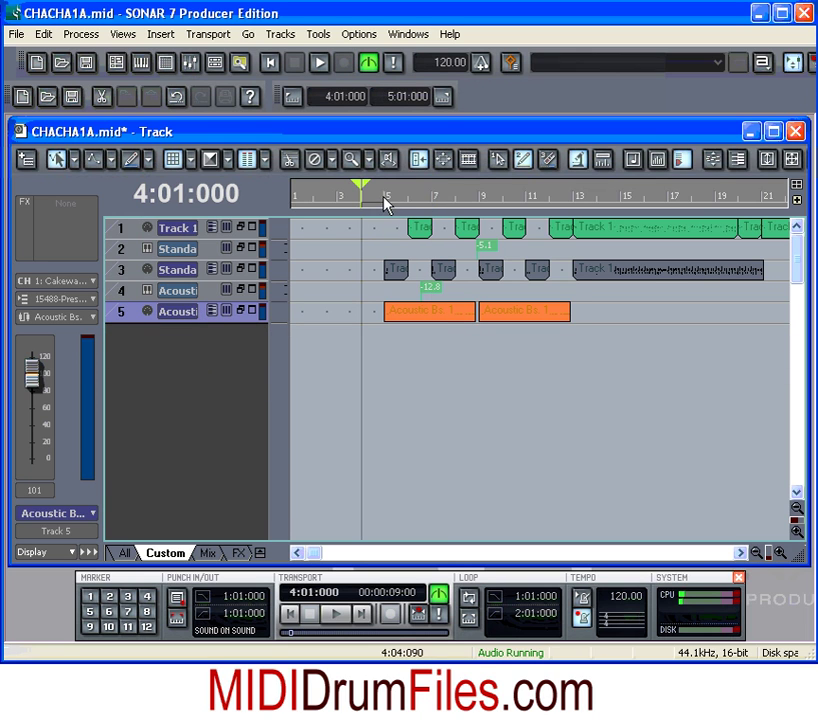
click(318, 66)
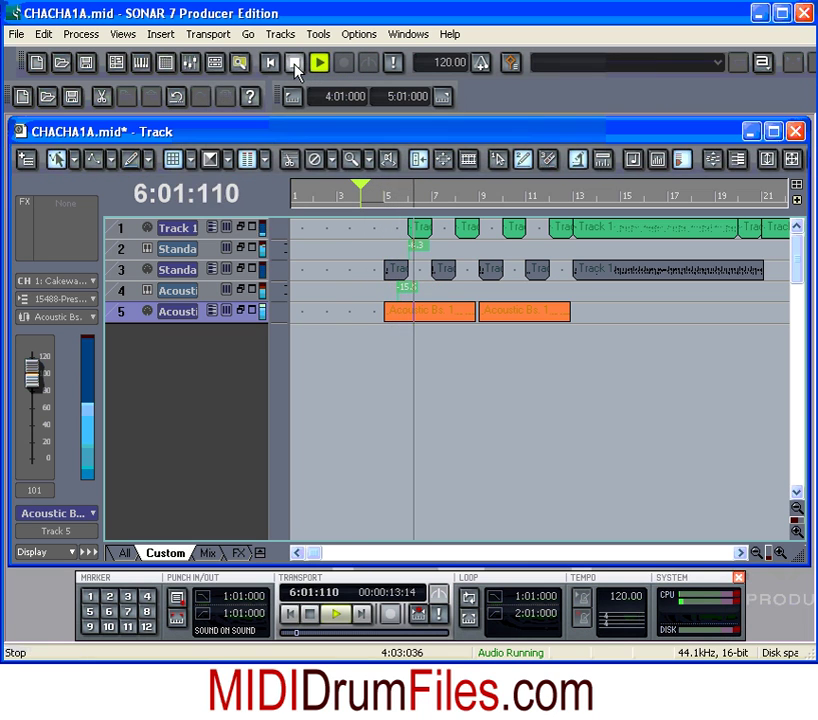
key(space)
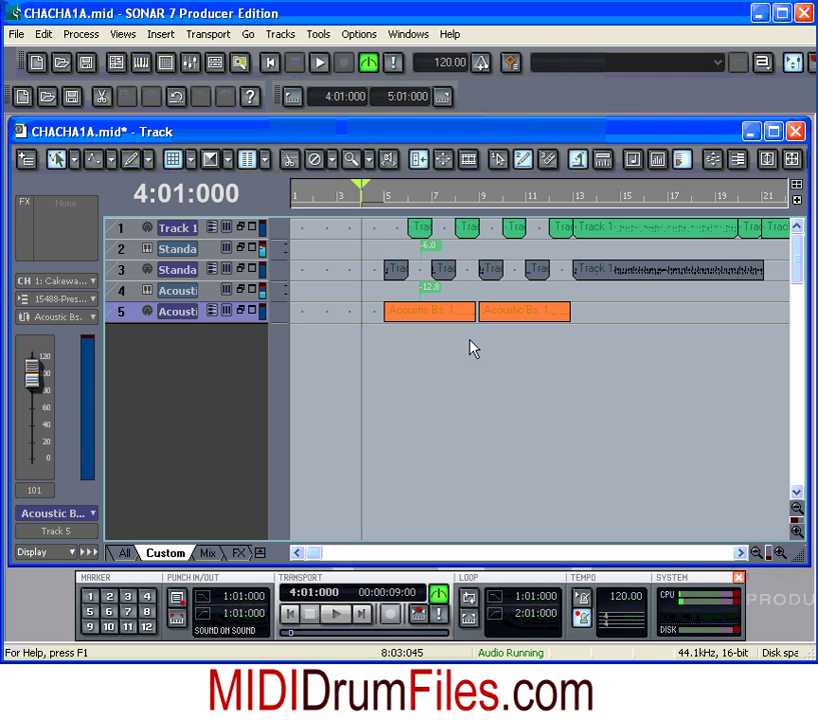
Step: Select the first Acoustic Bs. 1 clip and set the now time to bar 5
click(423, 316)
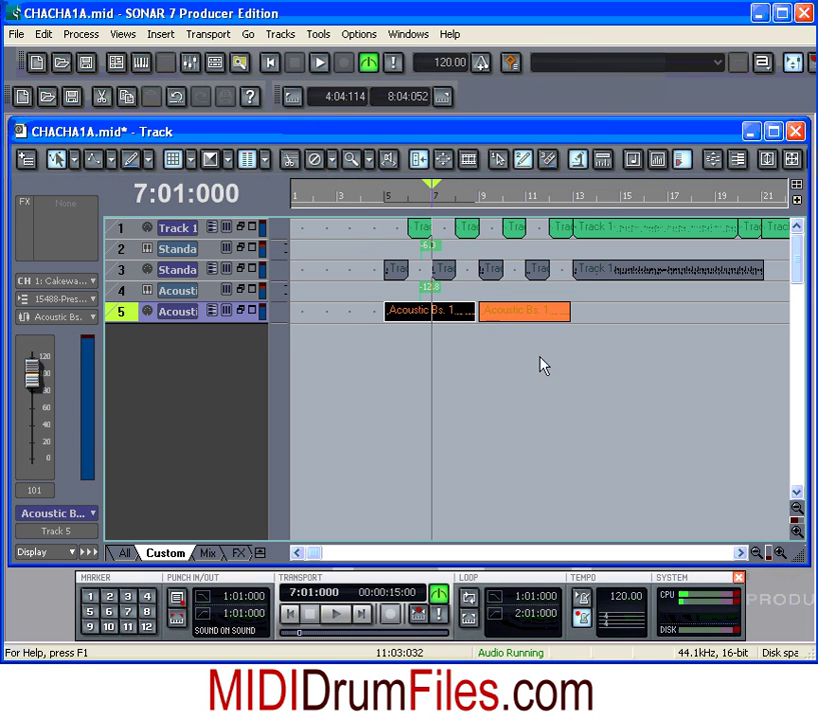
click(401, 316)
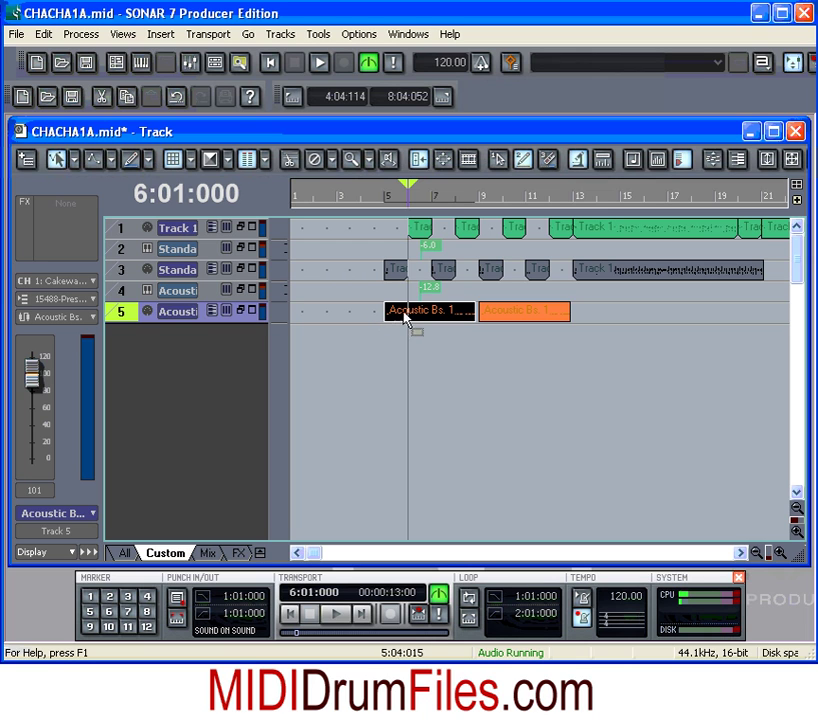
click(383, 199)
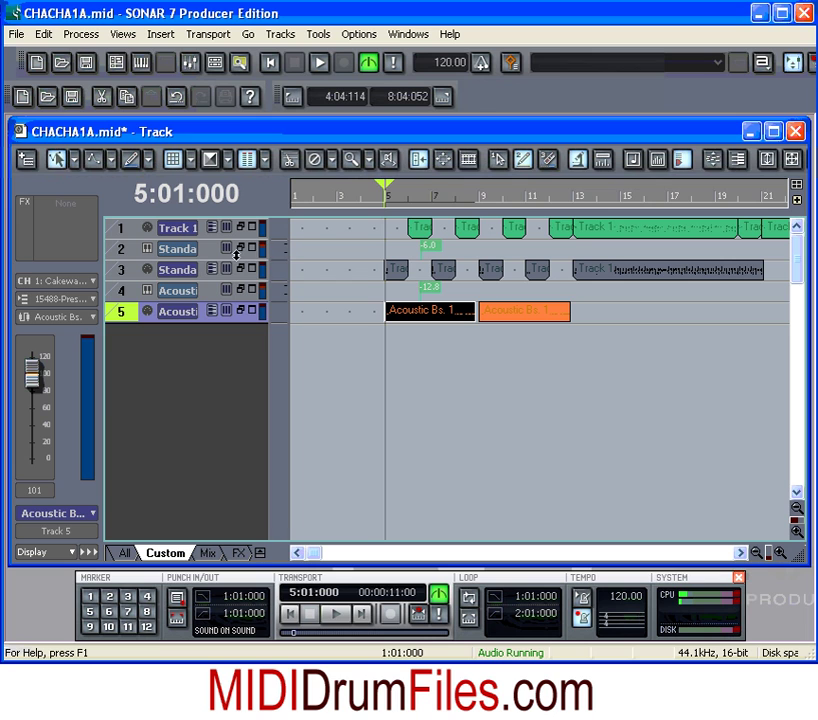
click(121, 251)
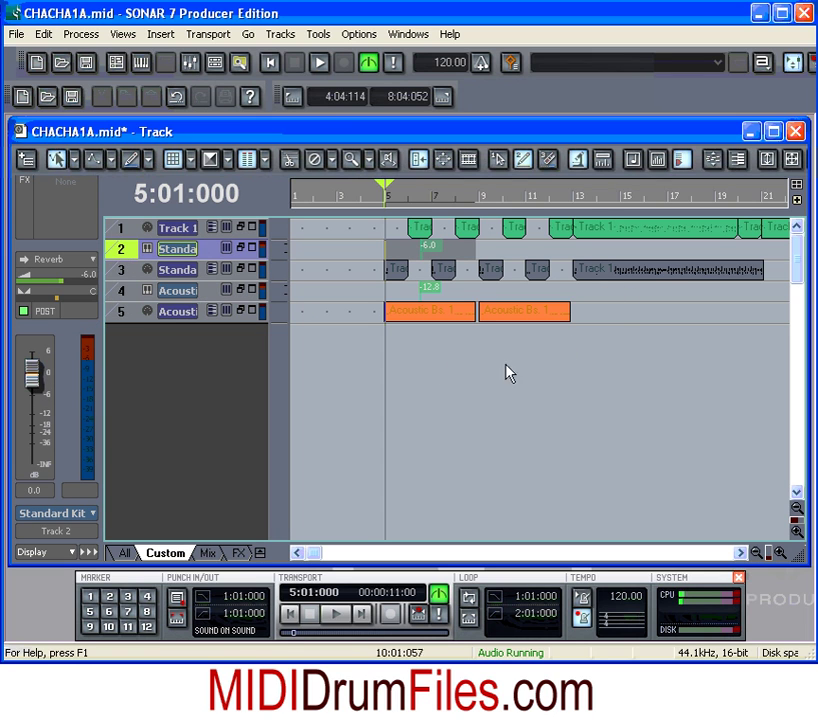
click(584, 433)
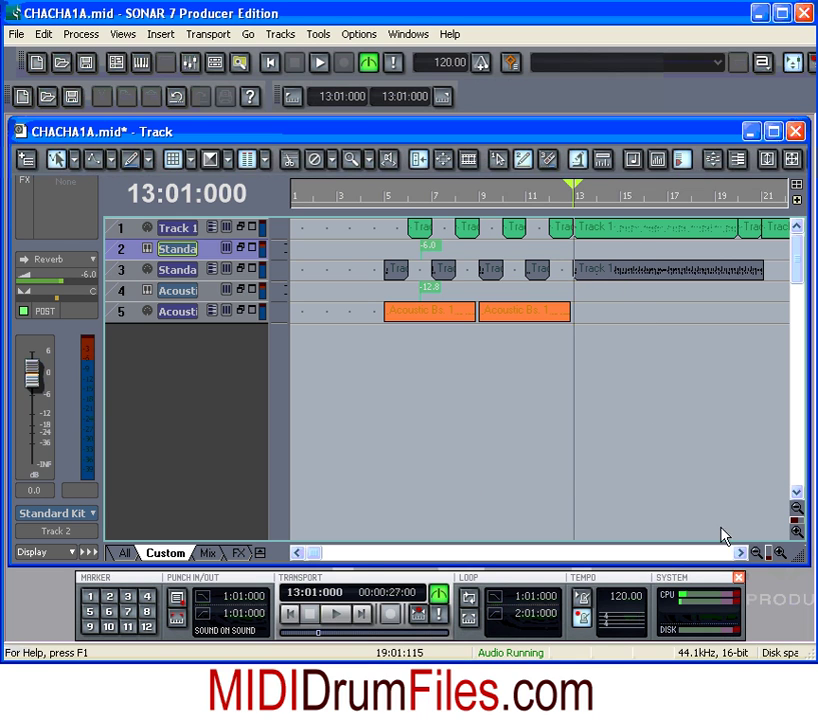
mouse_move(314, 553)
mouse_down()
mouse_move(544, 558)
mouse_move(319, 554)
mouse_move(305, 541)
mouse_up()
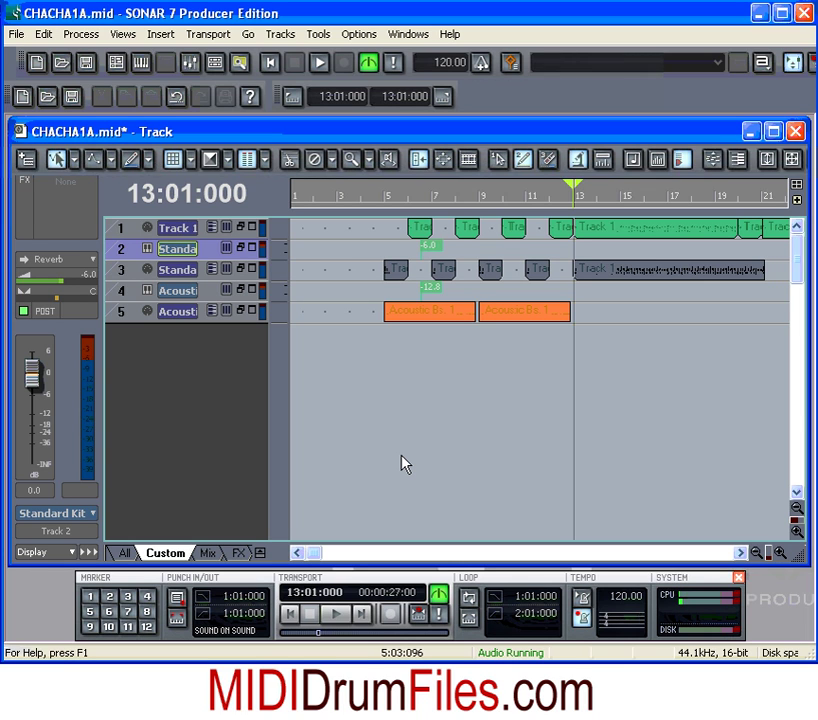
drag(460, 320, 436, 318)
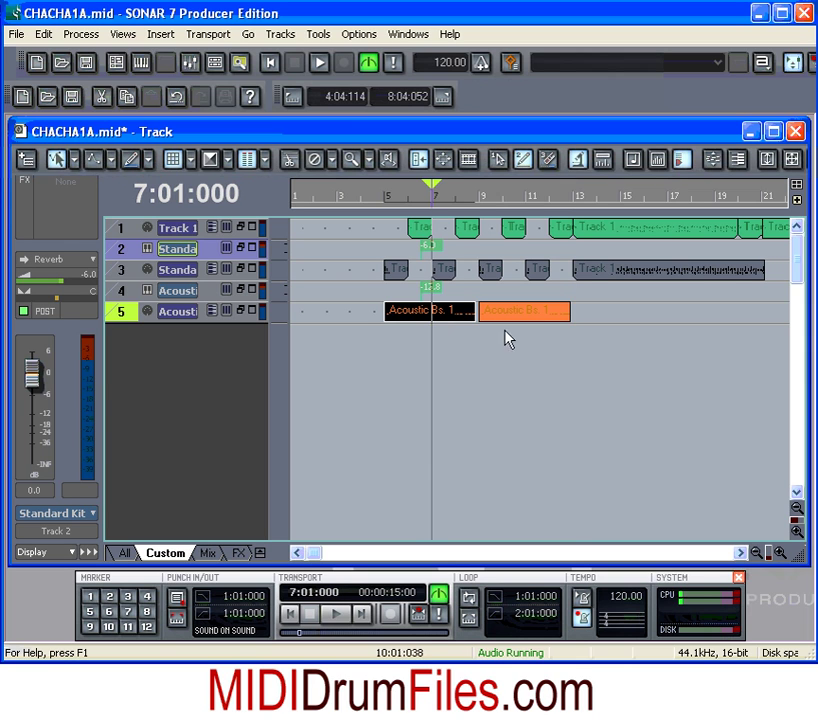